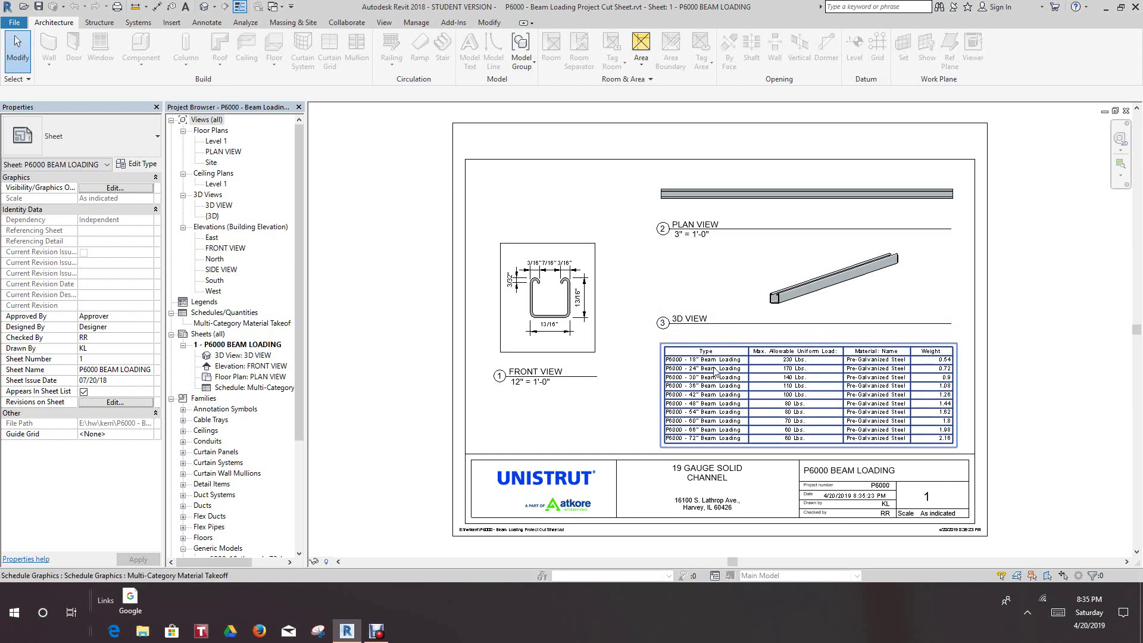
# Examine the beam loading schedule and its Weight column on the P6000 BEAM LOADING sheet.
pyautogui.scroll(3, 713, 366)
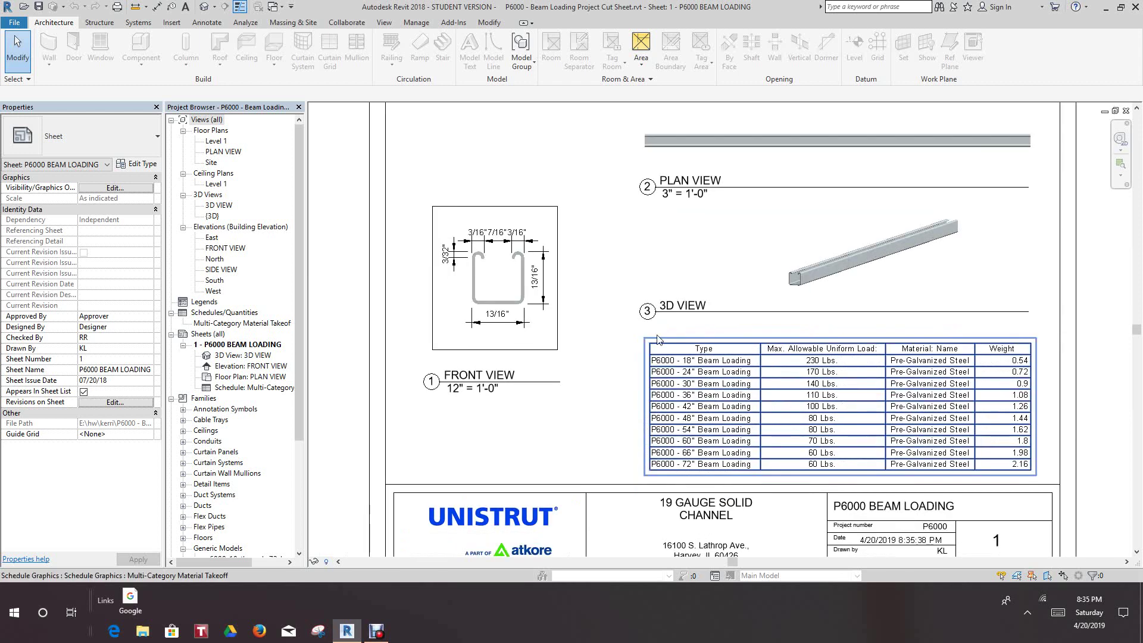
pyautogui.click(581, 244)
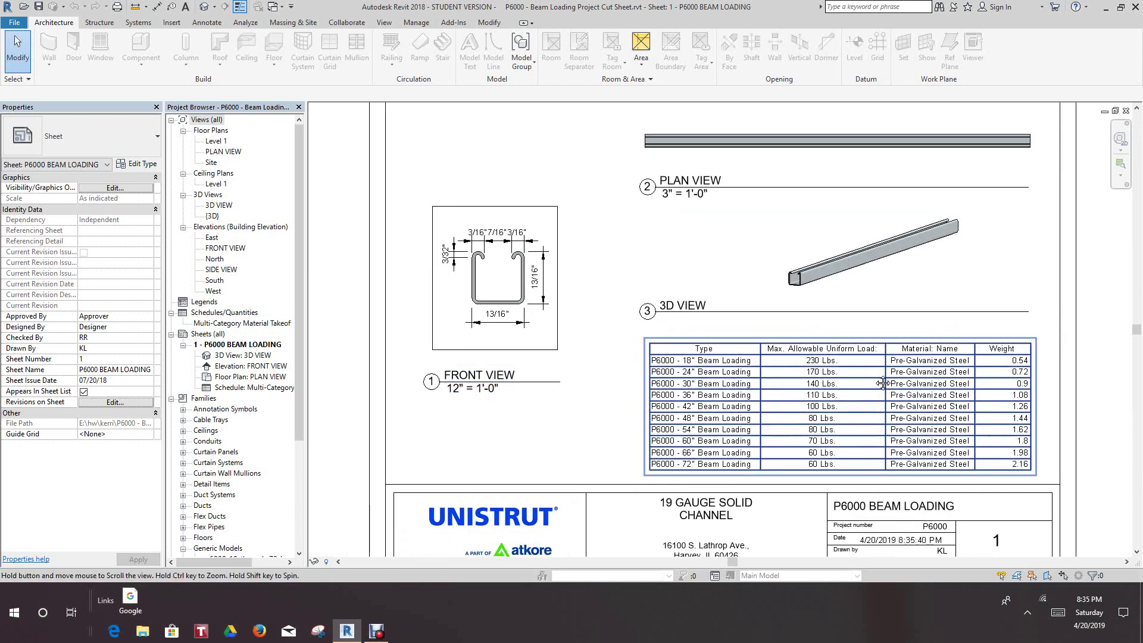
pyautogui.moveTo(897, 365)
pyautogui.mouseDown(button='middle')
pyautogui.moveTo(860, 365)
pyautogui.moveTo(904, 365)
pyautogui.mouseUp(button='middle')
pyautogui.scroll(2, 950, 331)
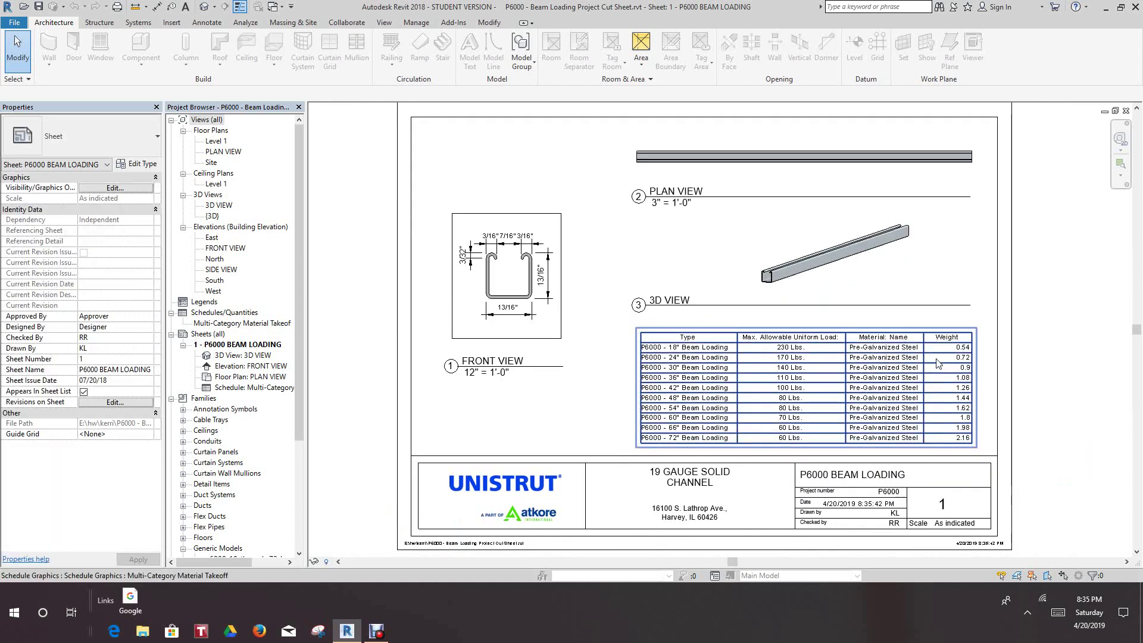
pyautogui.scroll(2, 935, 363)
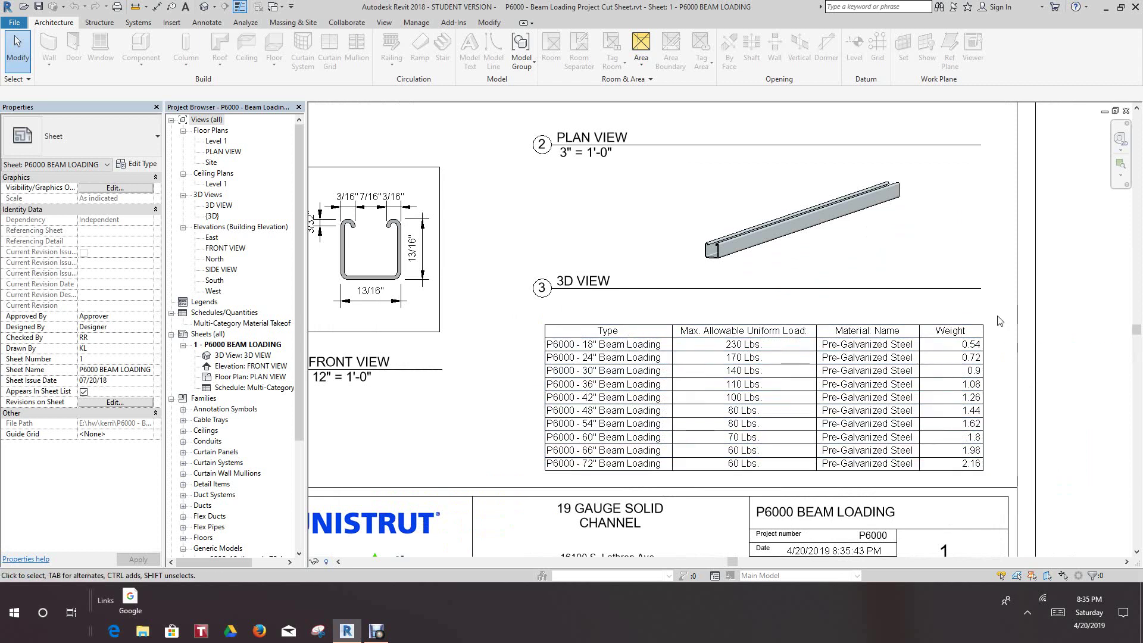
pyautogui.scroll(-3, 996, 319)
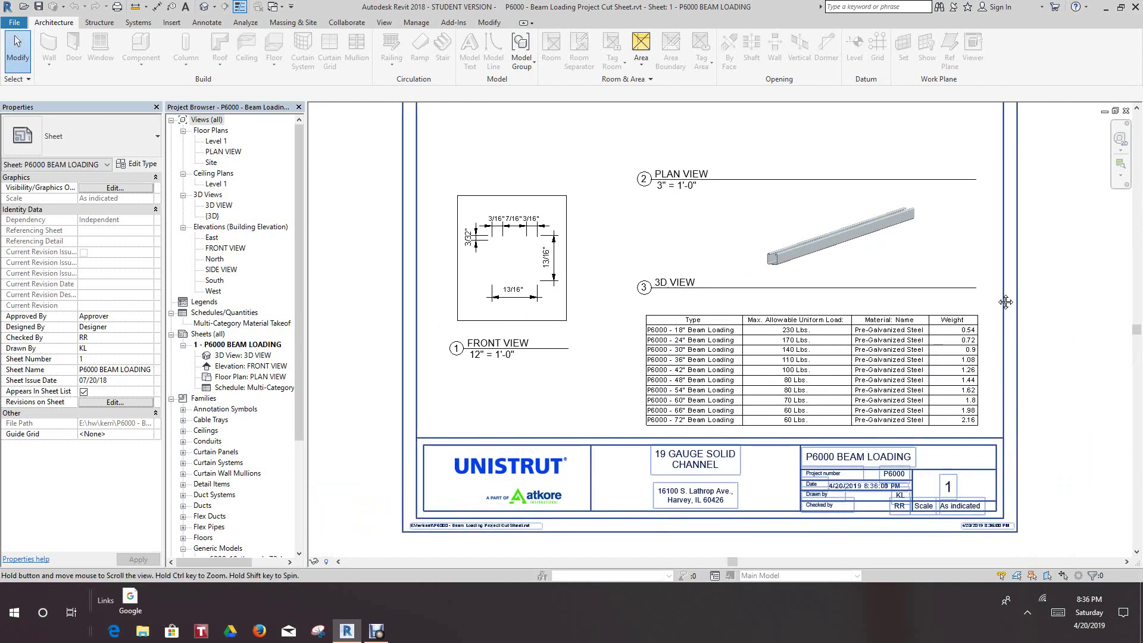
pyautogui.moveTo(1125, 301); pyautogui.dragTo(1052, 332, button='middle')
pyautogui.scroll(3, 919, 335)
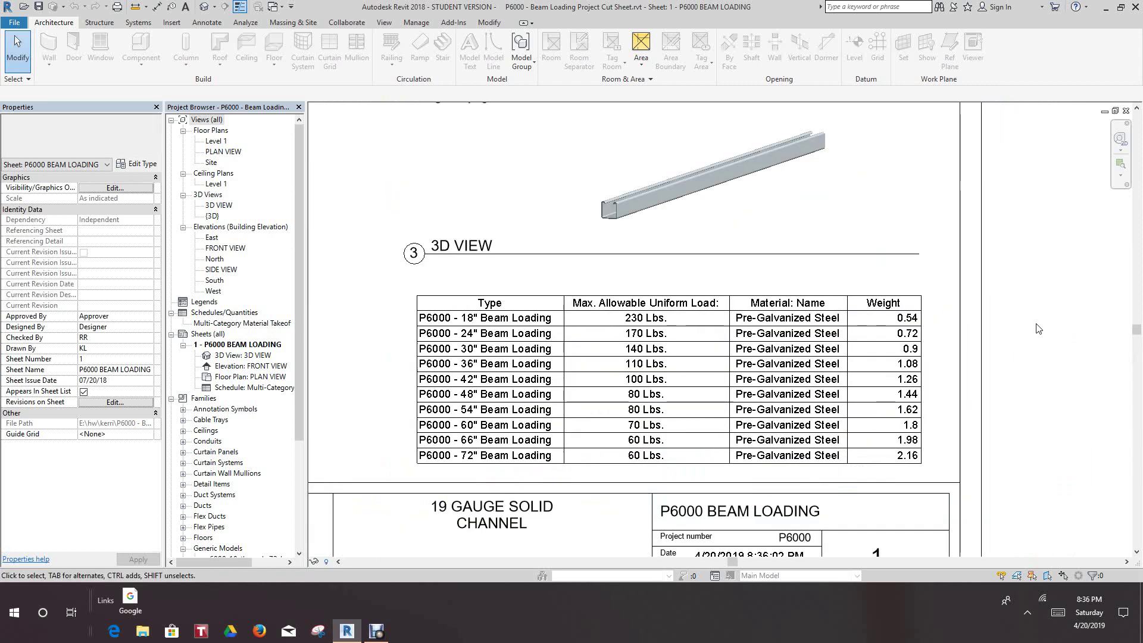
# Open the material takeoff schedule from the sheet and delete the Weight parameter from its scheduled fields.
pyautogui.click(919, 335)
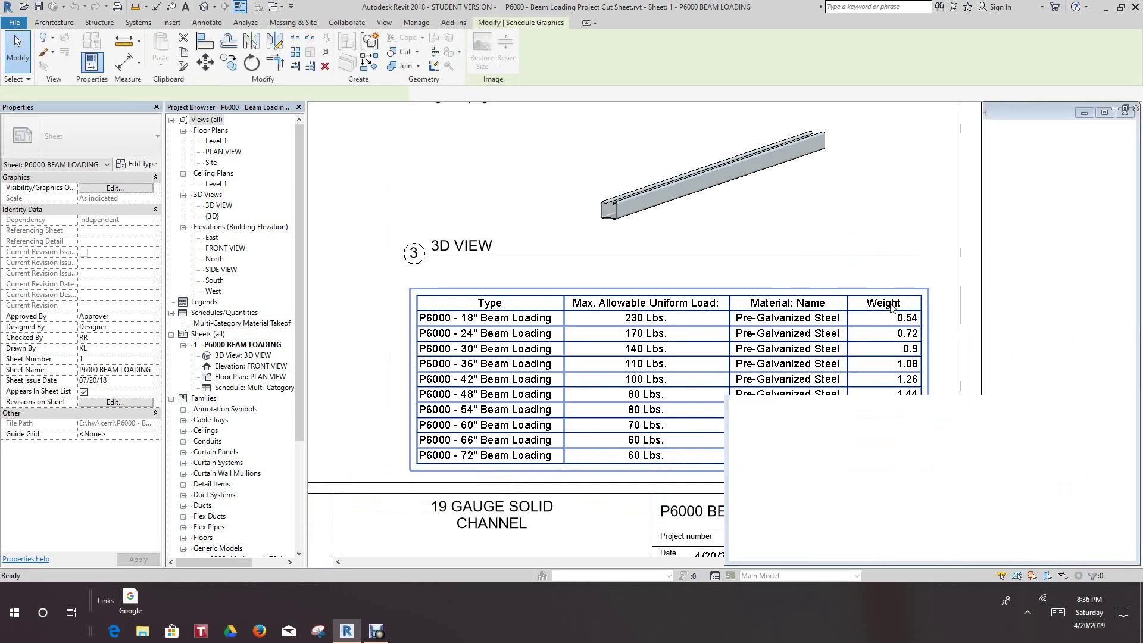
pyautogui.doubleClick(891, 303)
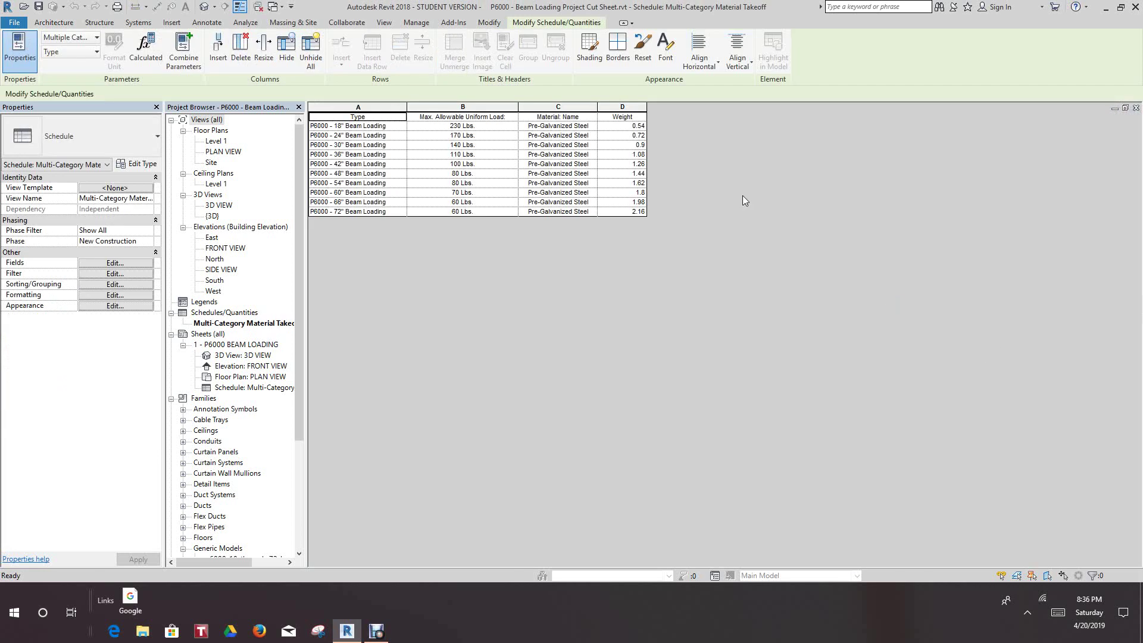
pyautogui.click(115, 264)
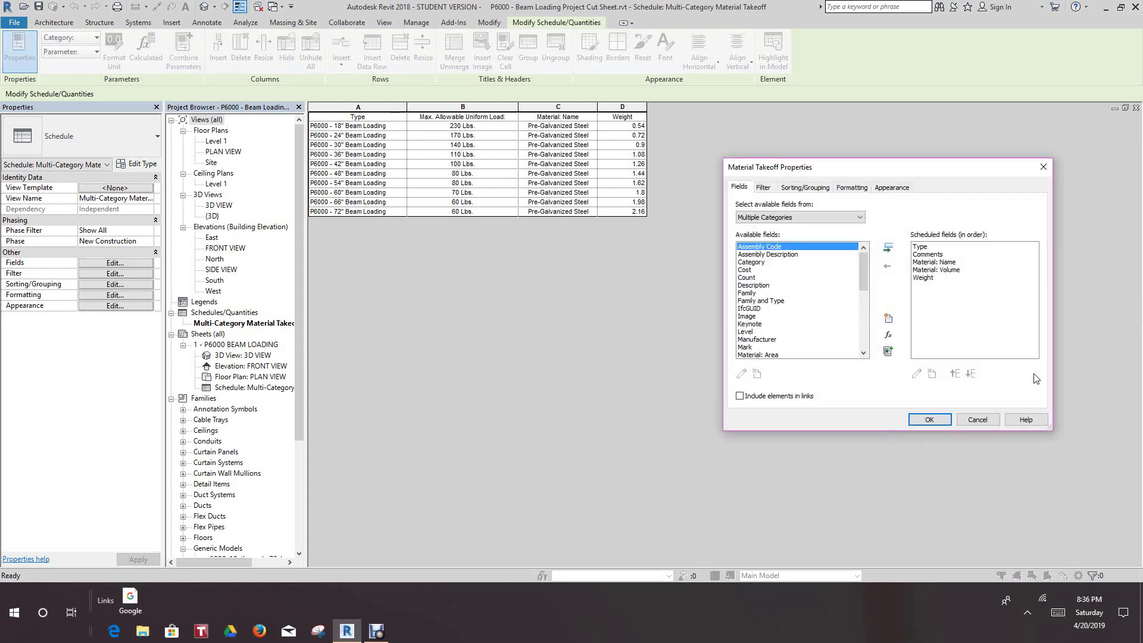
pyautogui.click(921, 278)
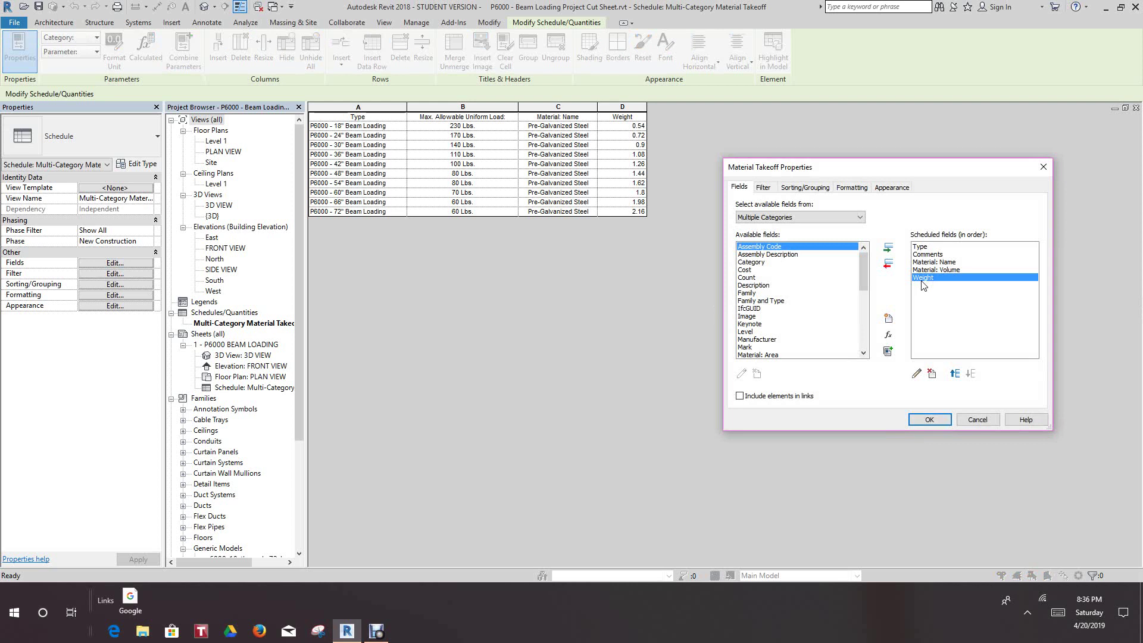
pyautogui.click(931, 374)
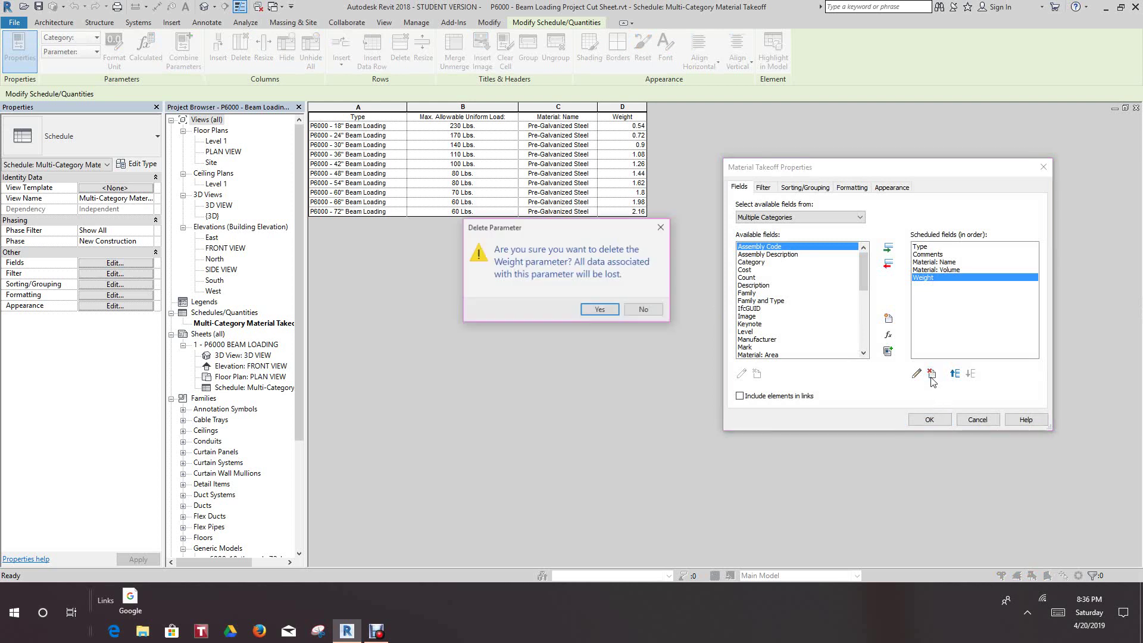
pyautogui.click(599, 310)
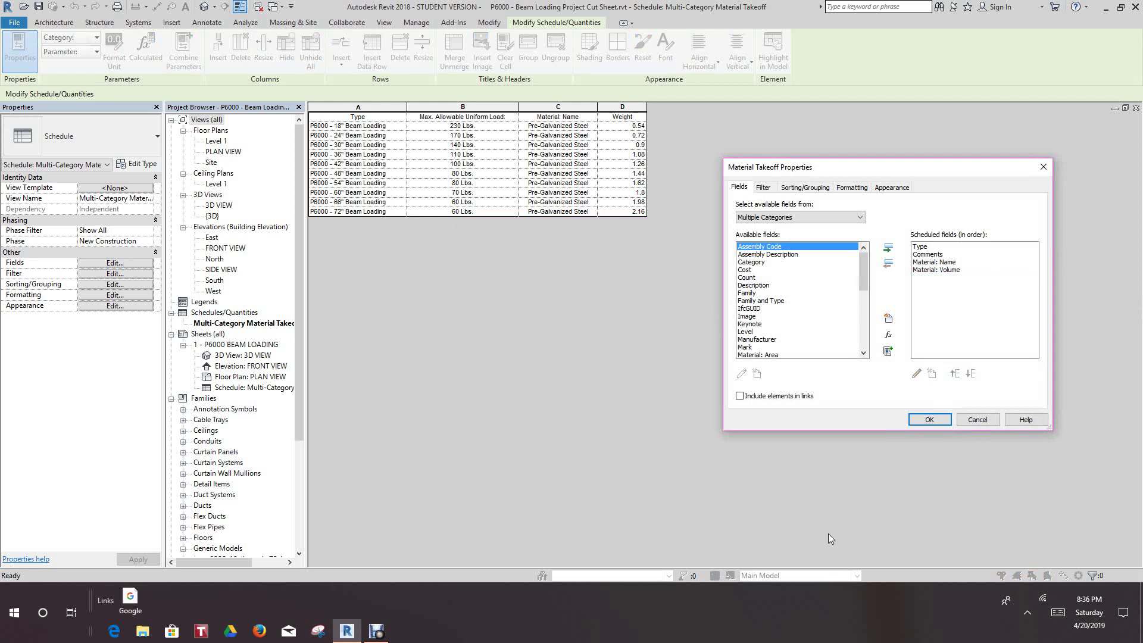
# Add a calculated value named Weight to the takeoff, with type Volume and the formula Material: Volume*490.
pyautogui.click(888, 336)
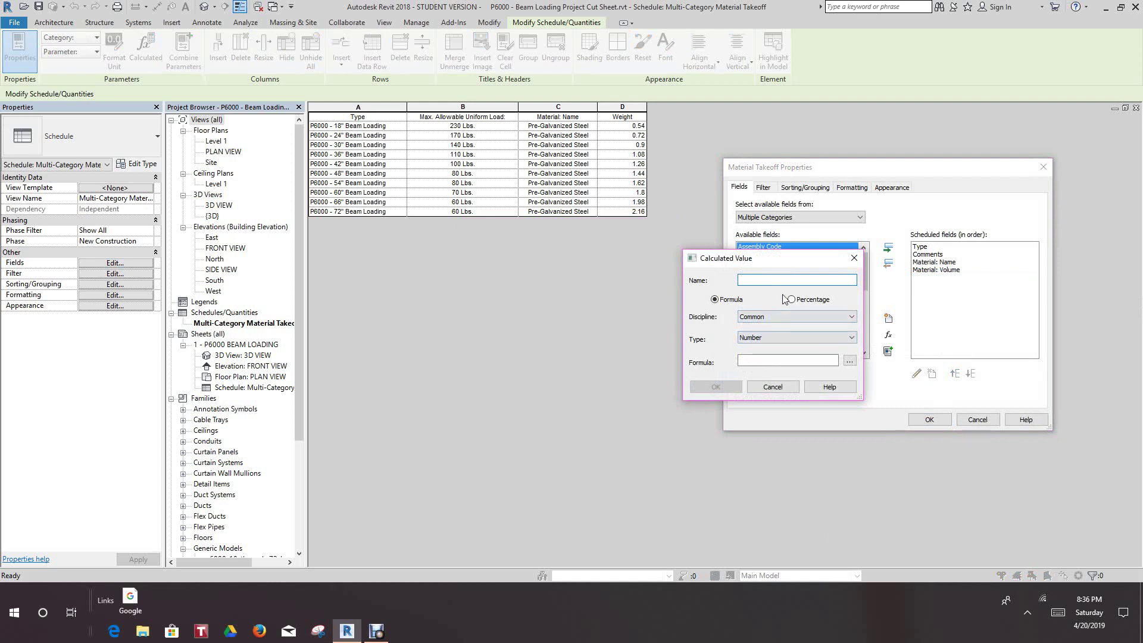
pyautogui.write('Weight')
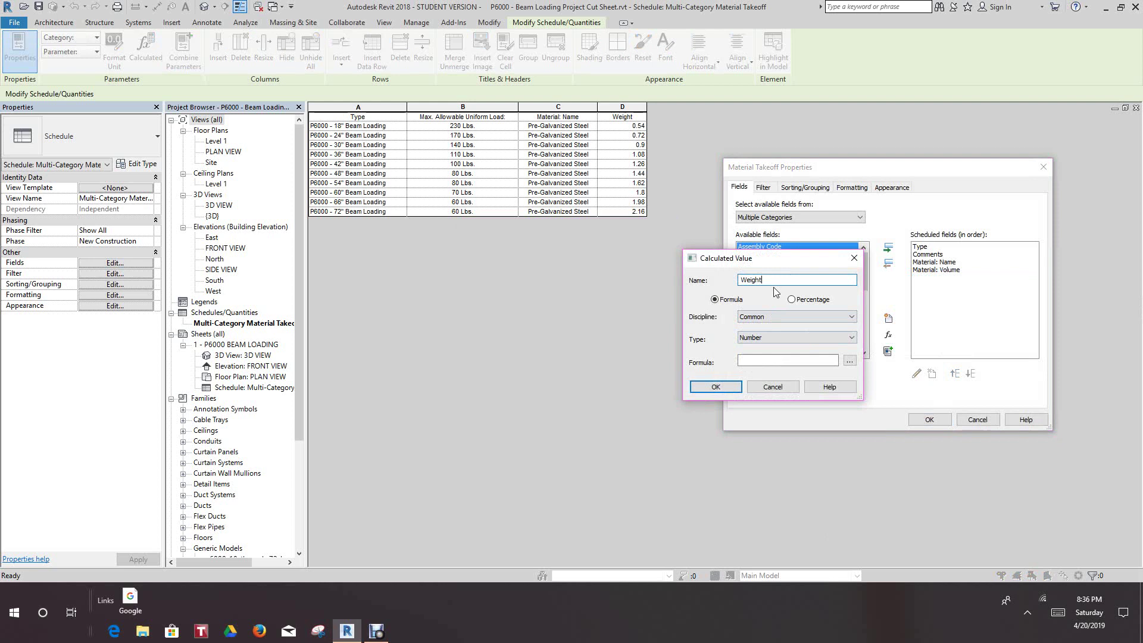
pyautogui.click(852, 338)
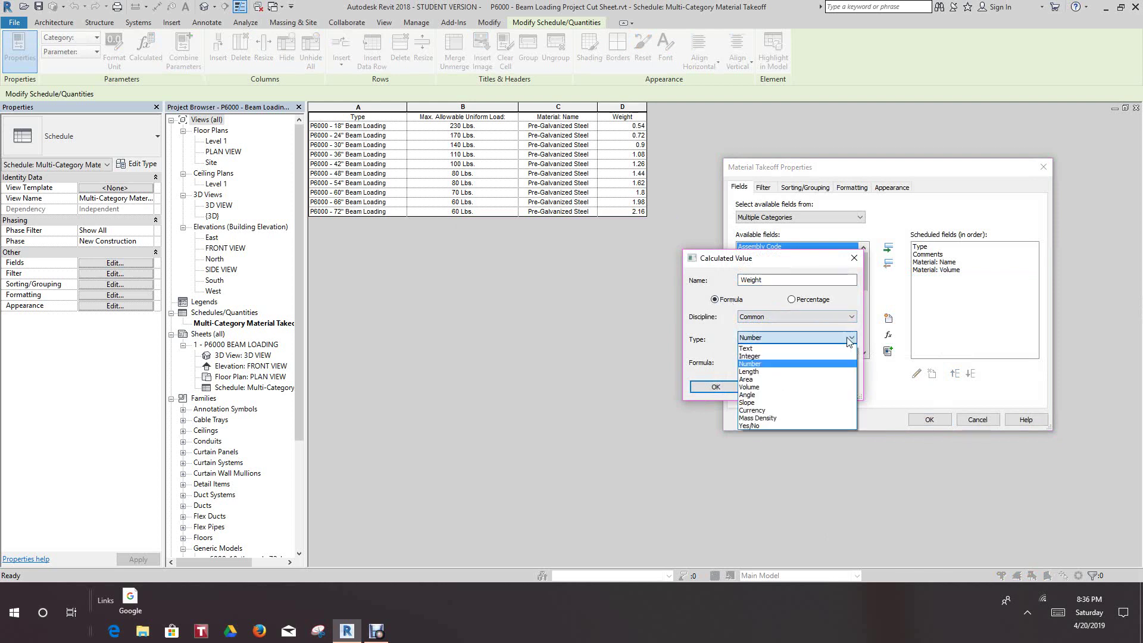
pyautogui.click(759, 388)
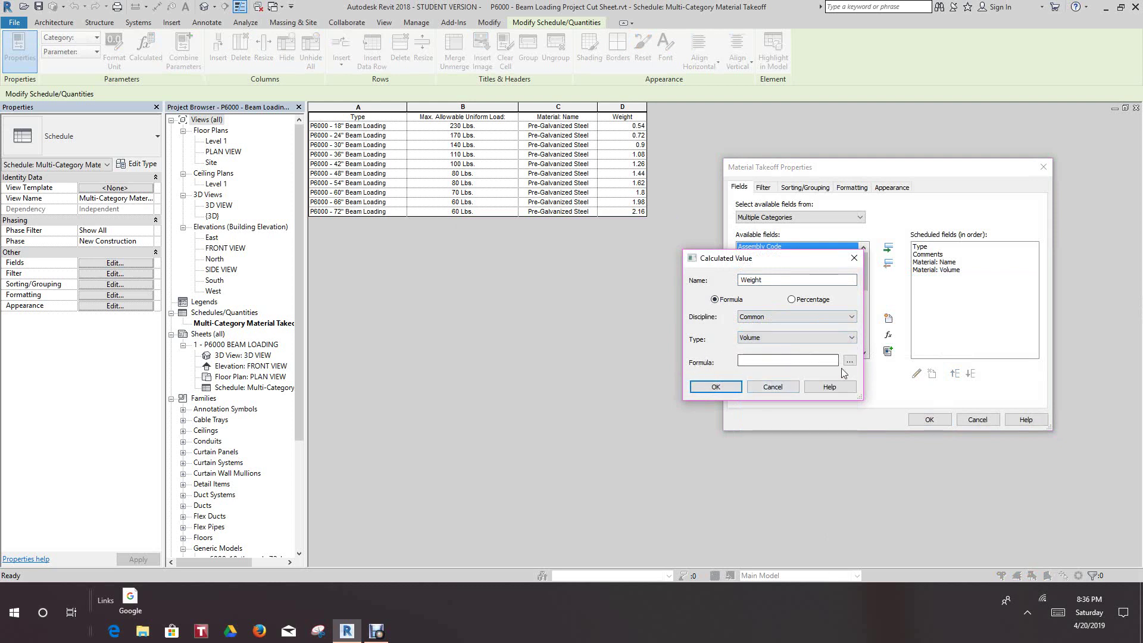
pyautogui.click(849, 361)
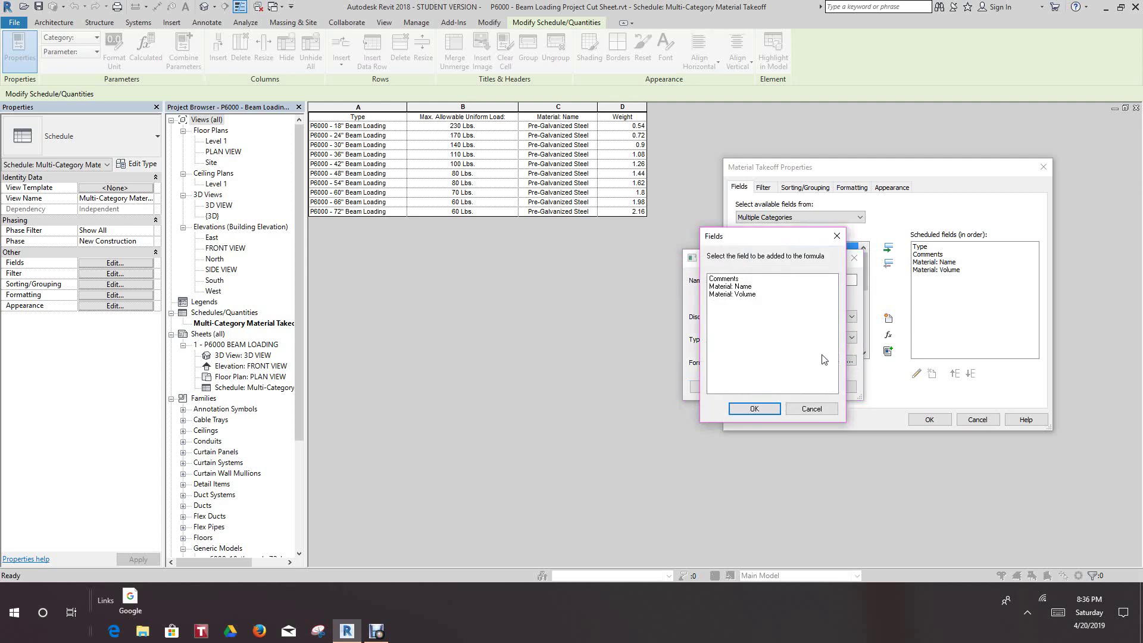
pyautogui.click(727, 294)
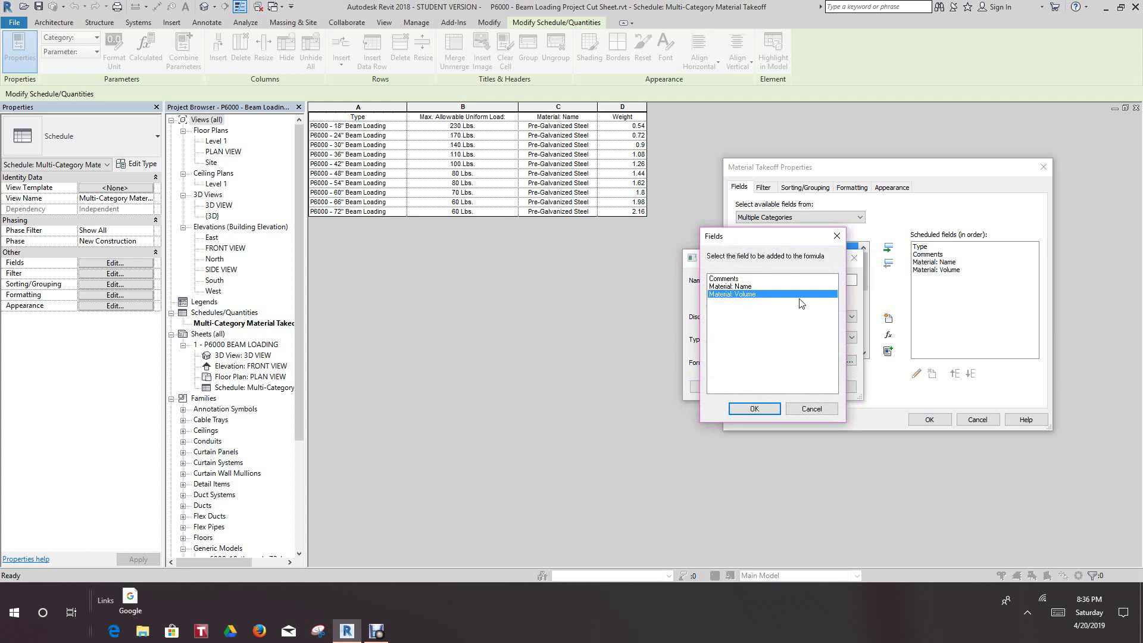
pyautogui.click(767, 409)
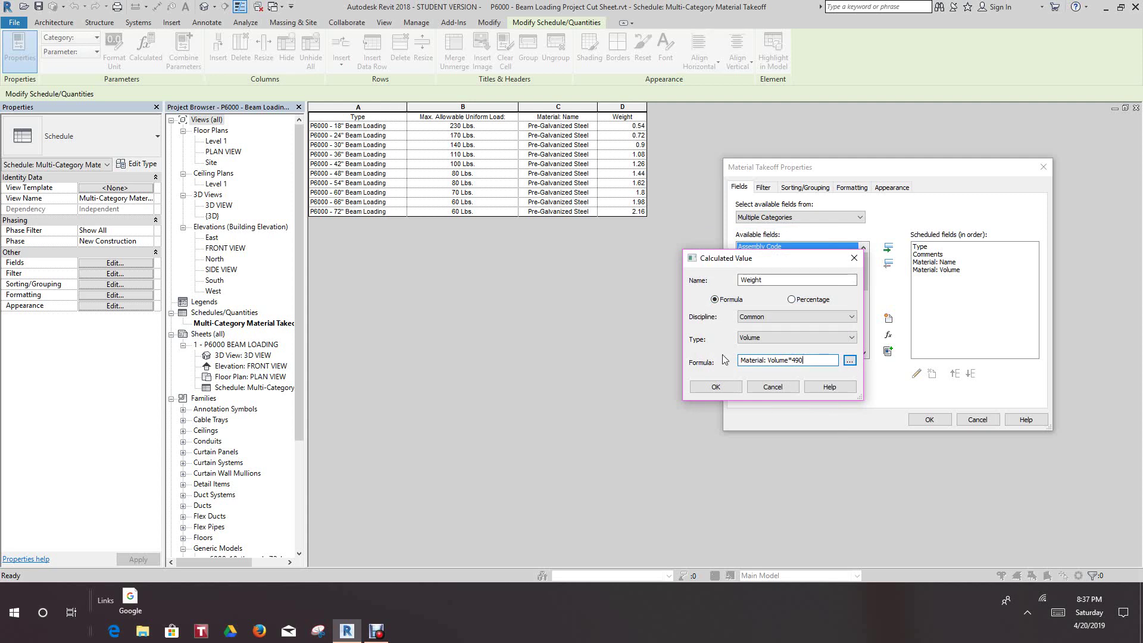
pyautogui.click(713, 386)
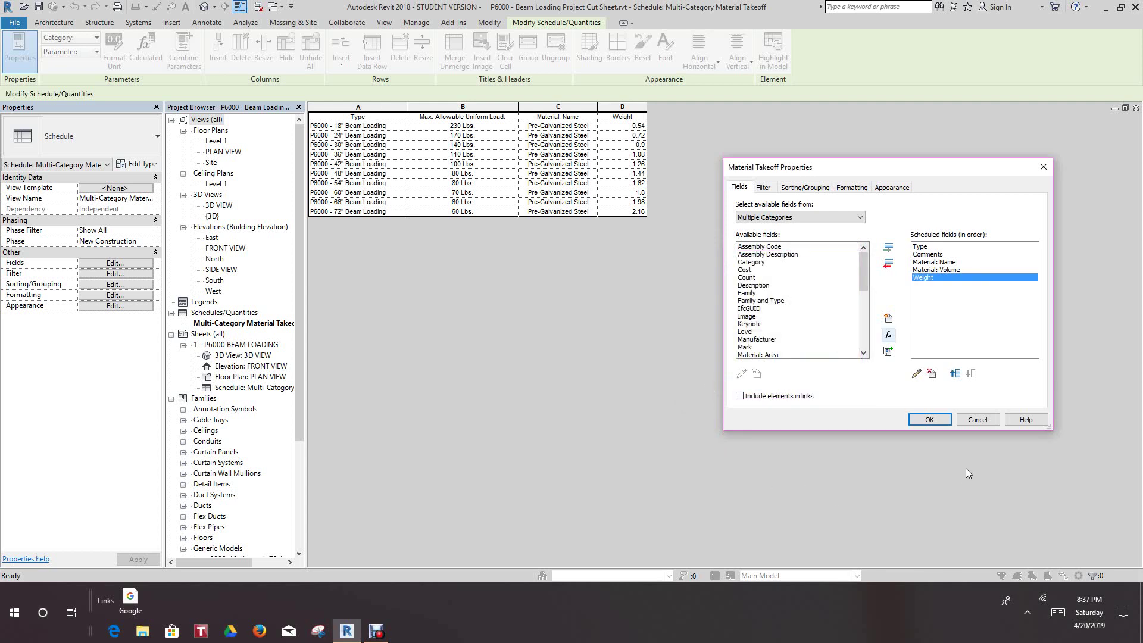
pyautogui.click(929, 418)
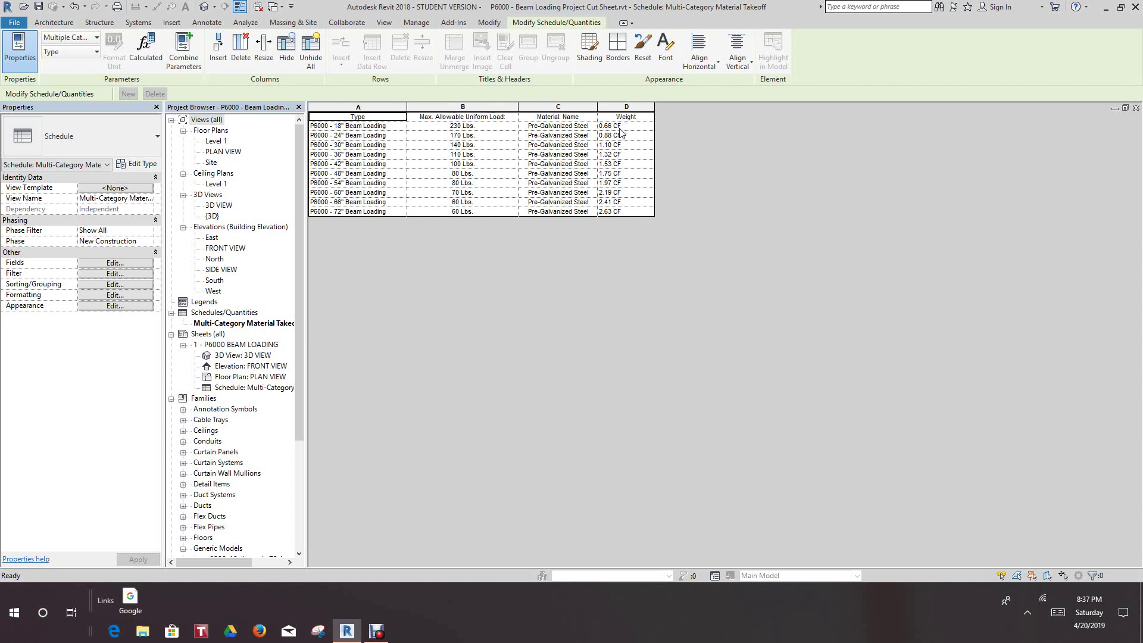
# Override the project settings in the Weight field's format and set its unit symbol to None.
pyautogui.click(122, 297)
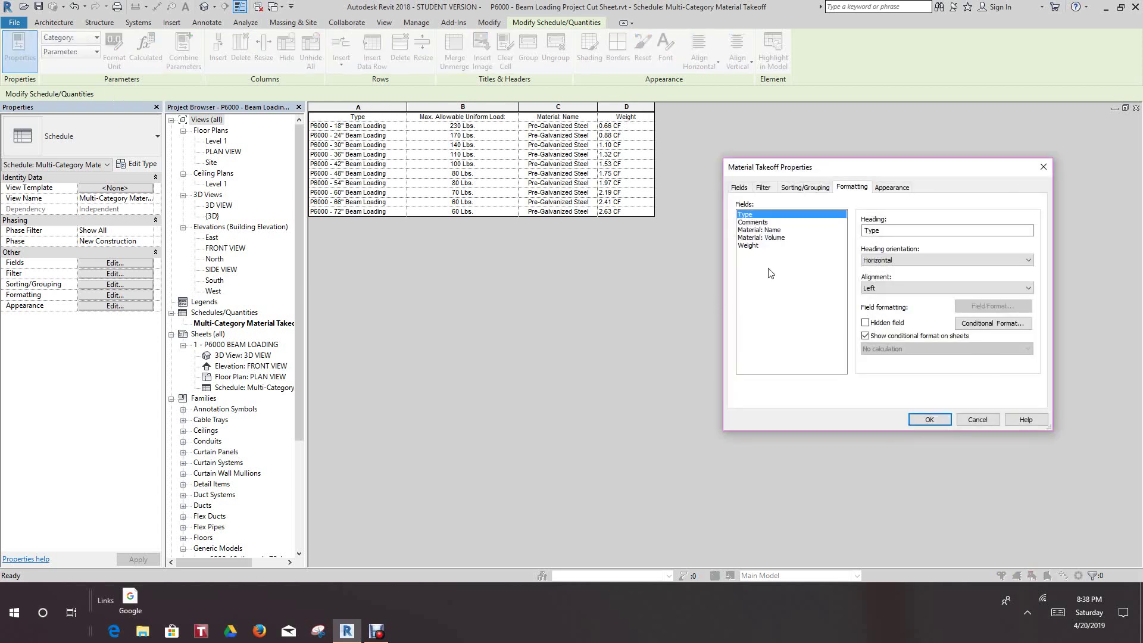
pyautogui.click(753, 248)
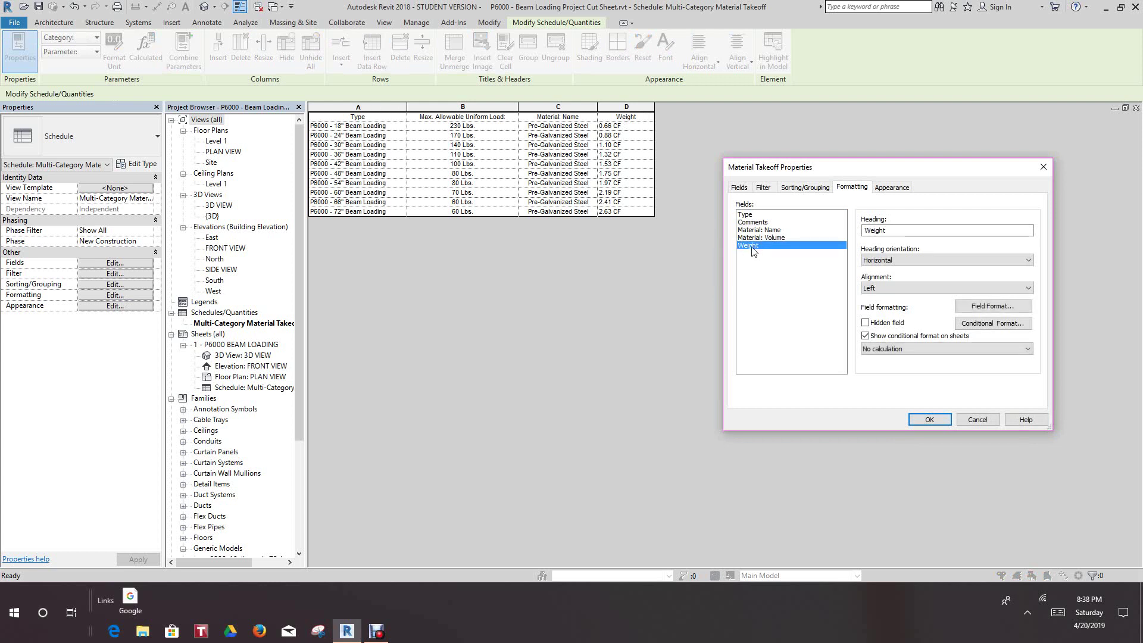
pyautogui.click(976, 309)
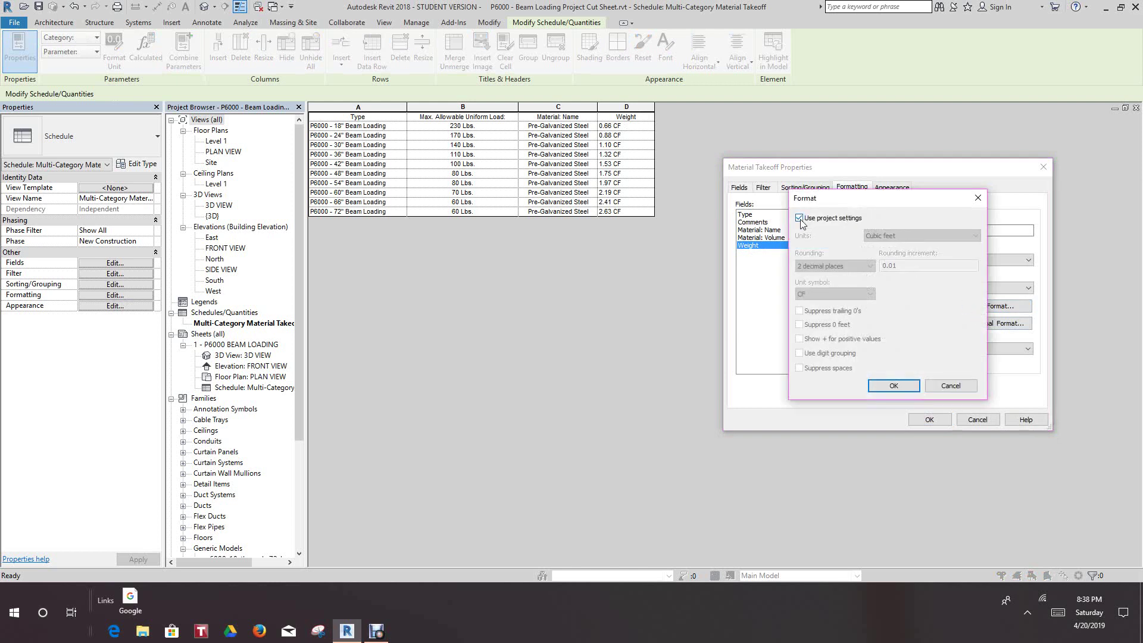
pyautogui.click(799, 219)
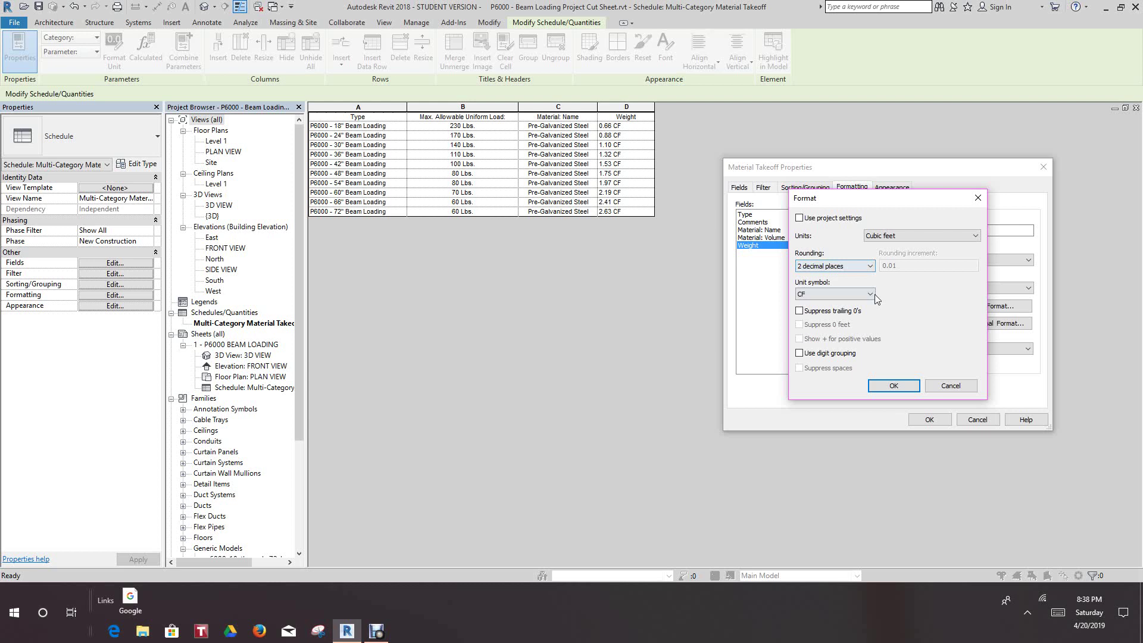
pyautogui.click(870, 294)
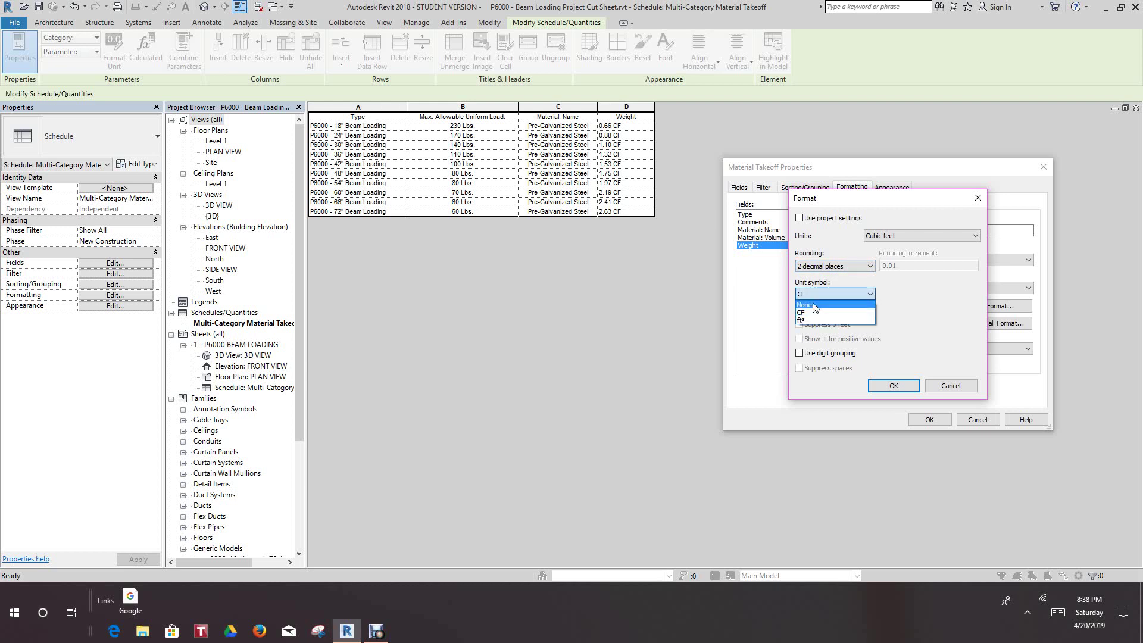
pyautogui.click(826, 301)
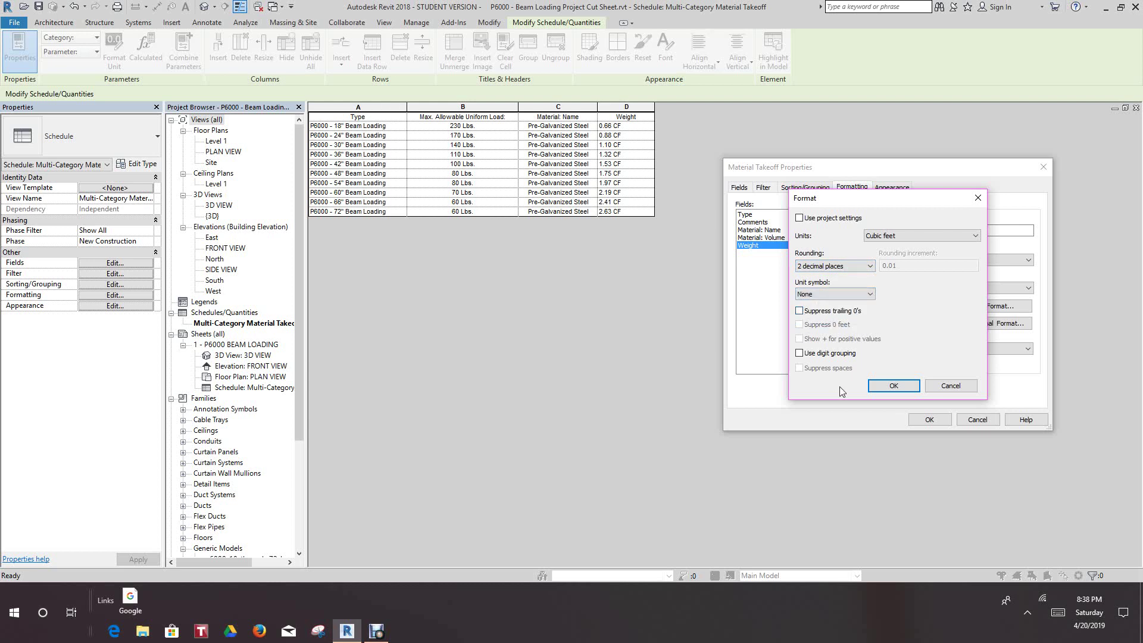
pyautogui.click(882, 390)
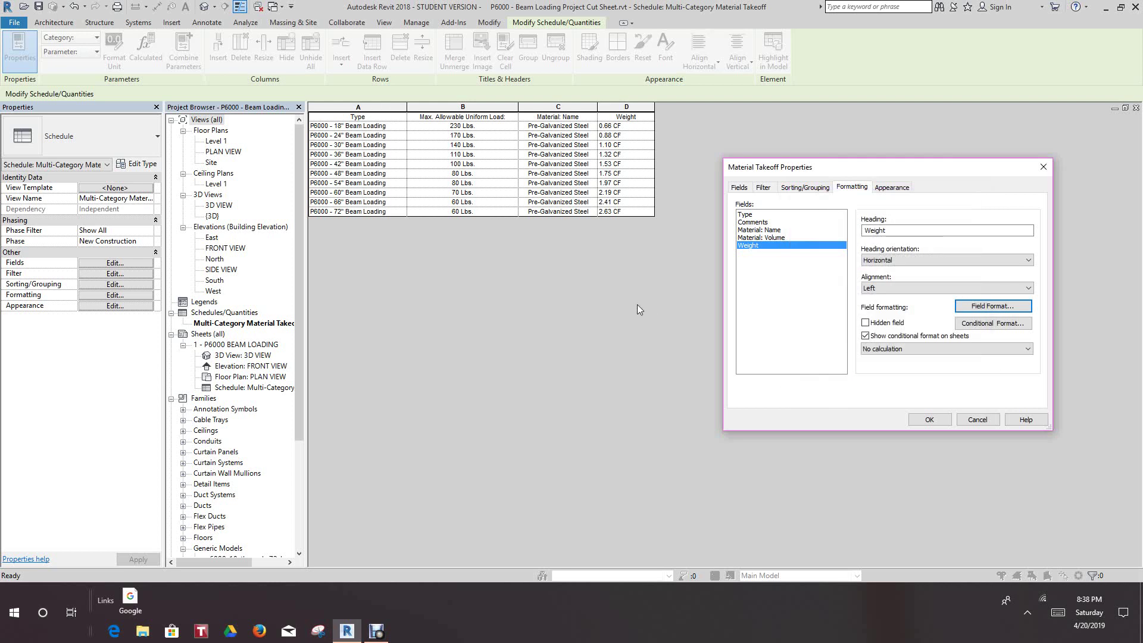
pyautogui.click(927, 419)
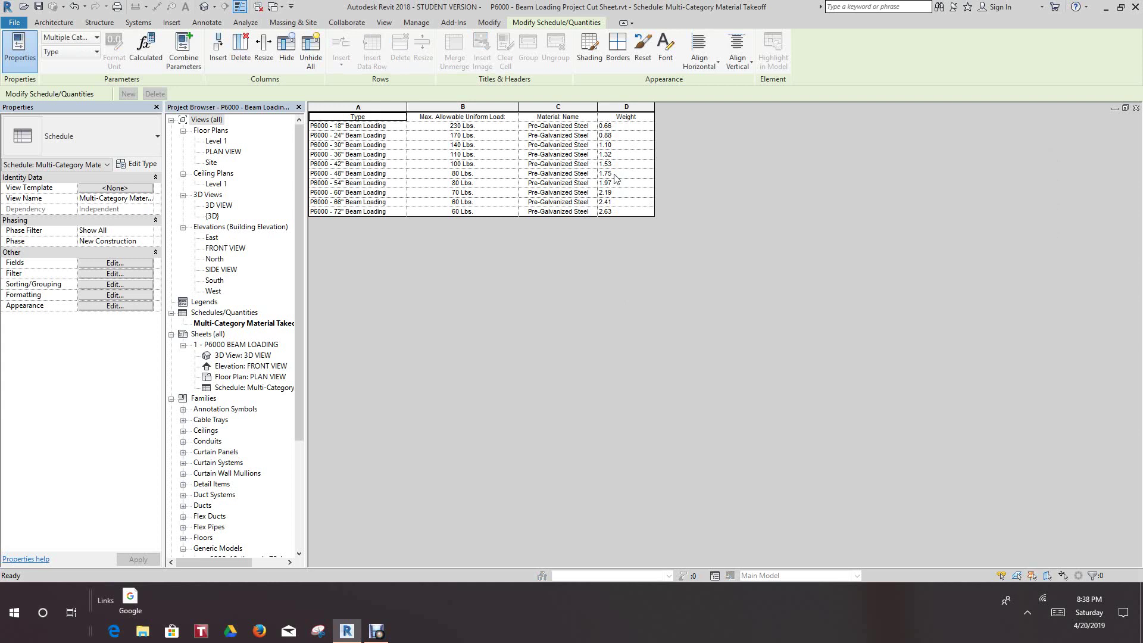
# Review the Weight calculated value's formula in the takeoff fields, and close the schedule to return to the sheet.
pyautogui.click(126, 264)
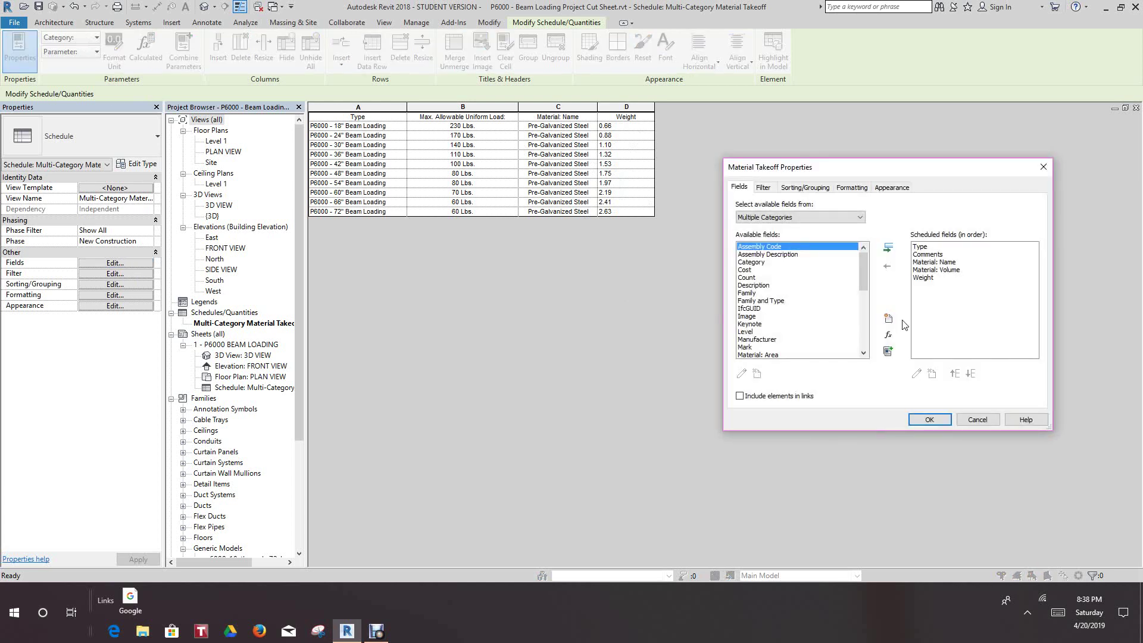
pyautogui.click(921, 278)
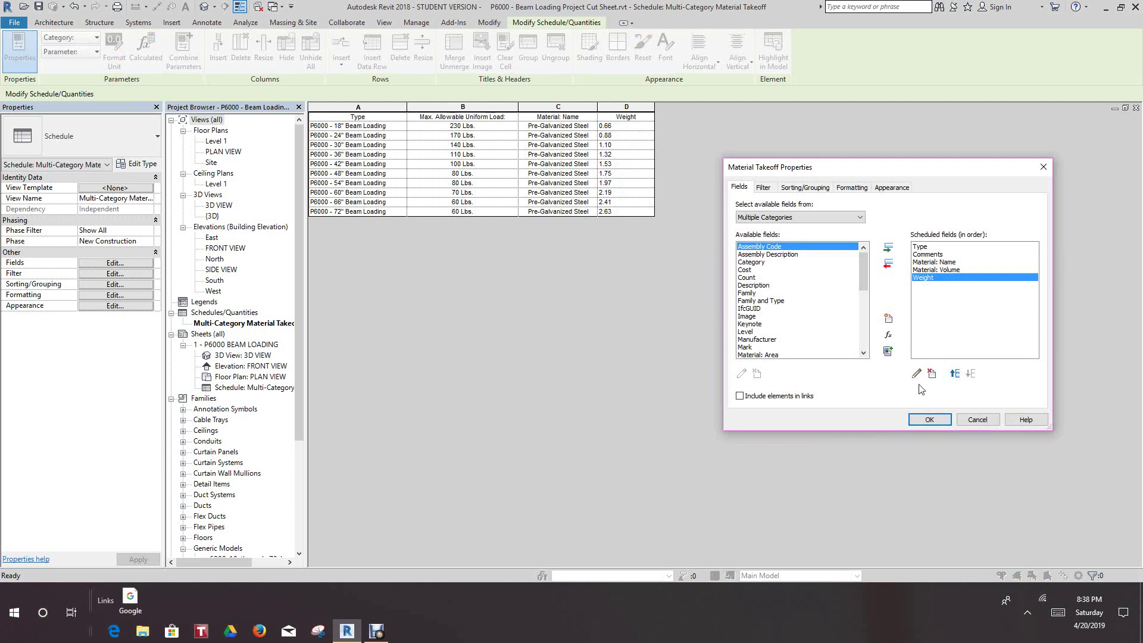
pyautogui.click(916, 373)
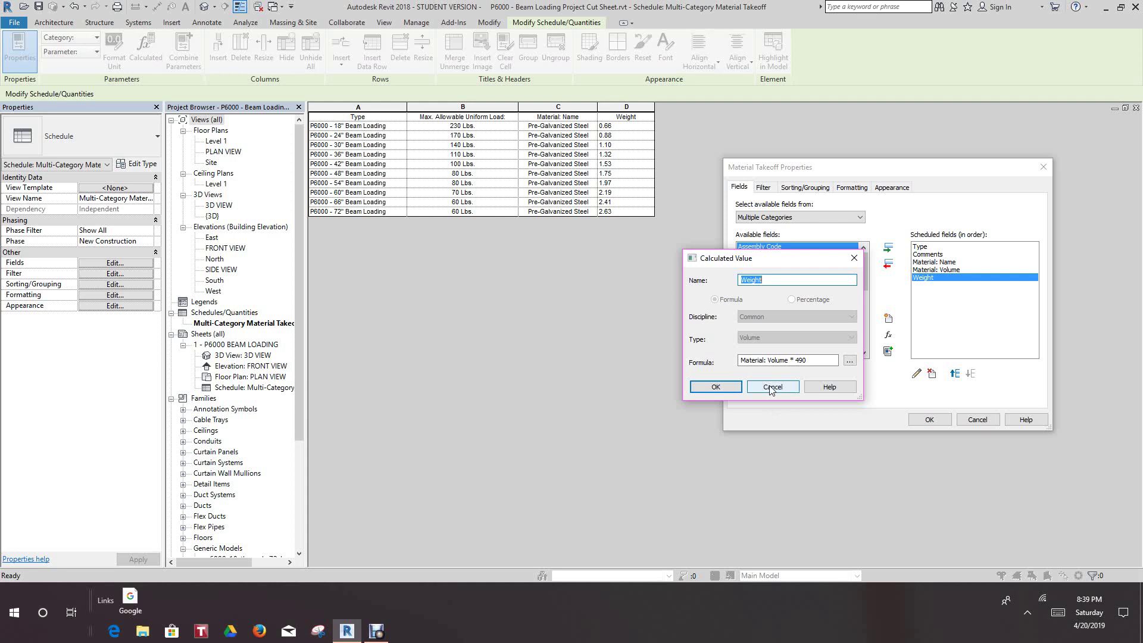
pyautogui.click(772, 388)
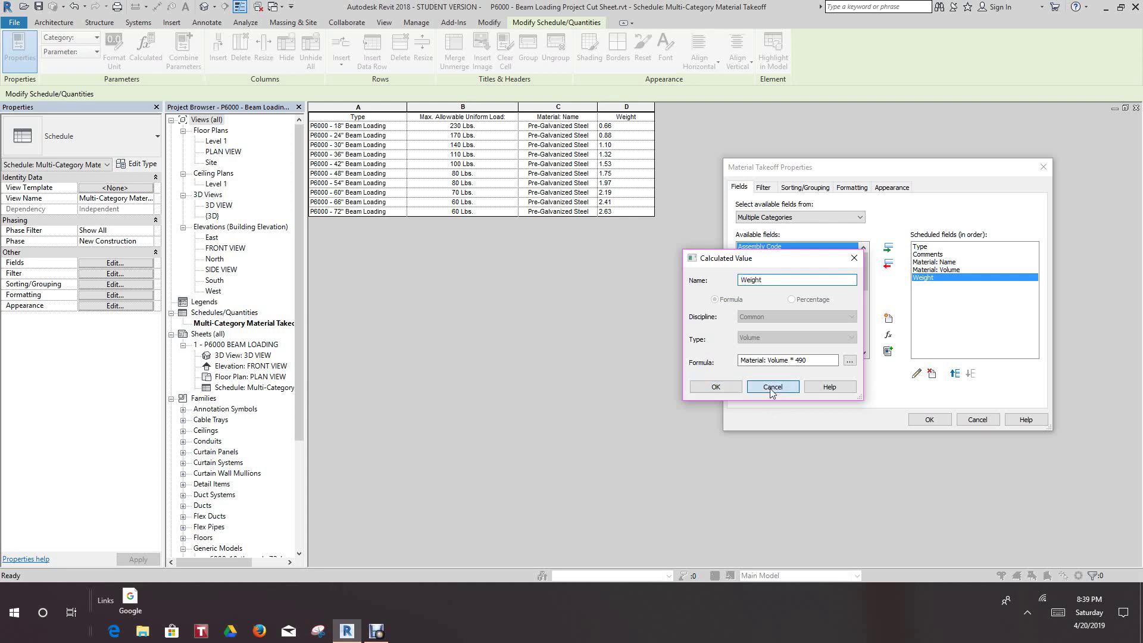
pyautogui.click(912, 420)
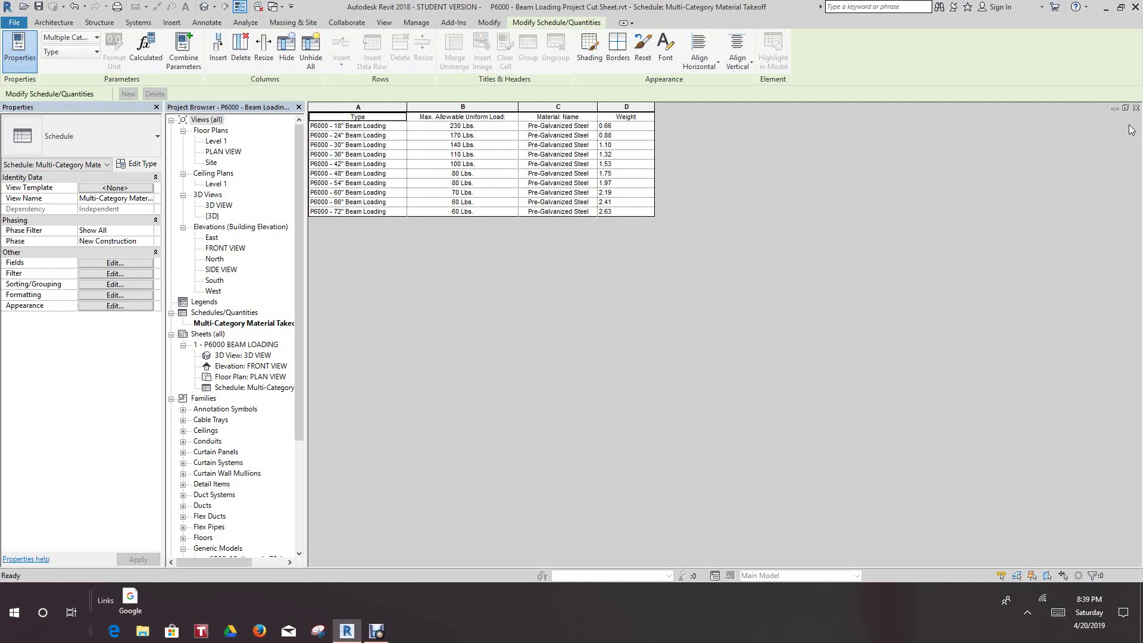
pyautogui.click(1135, 108)
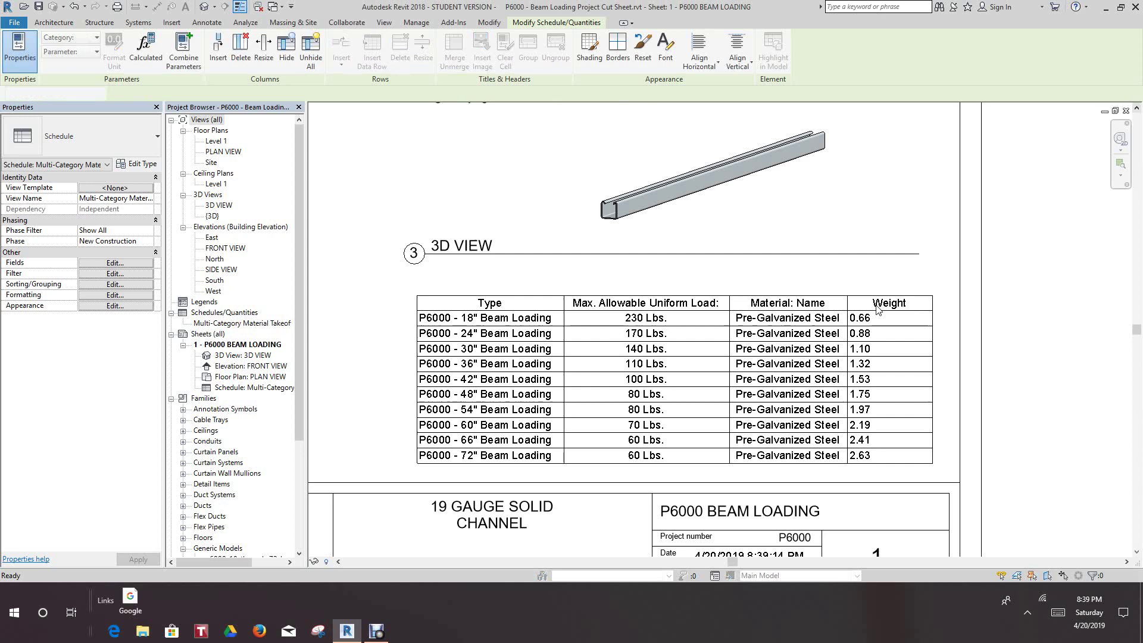
# Activate the 3D VIEW viewport on the P6000 sheet and open its channel family for editing.
pyautogui.scroll(-5, 849, 321)
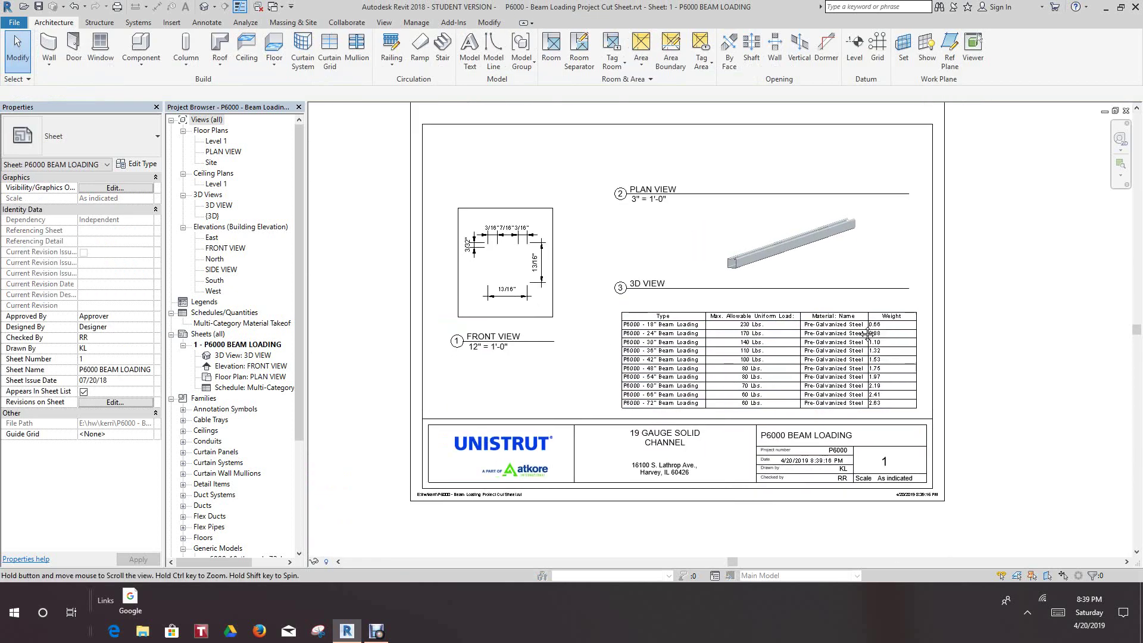
pyautogui.click(789, 285)
pyautogui.scroll(1, 789, 280)
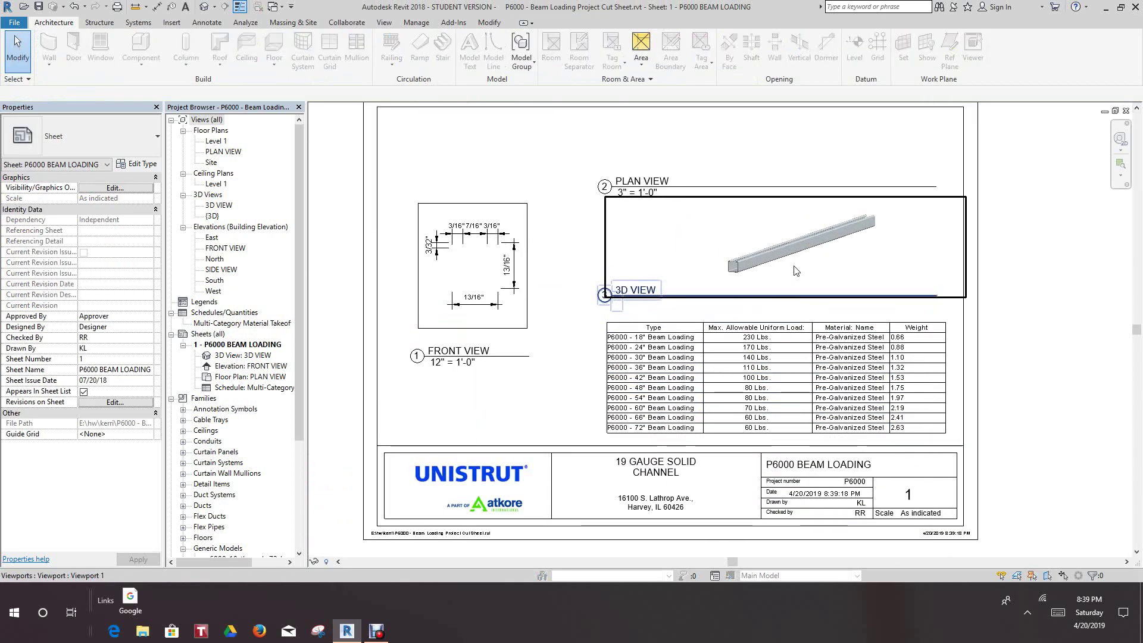
pyautogui.rightClick(802, 263)
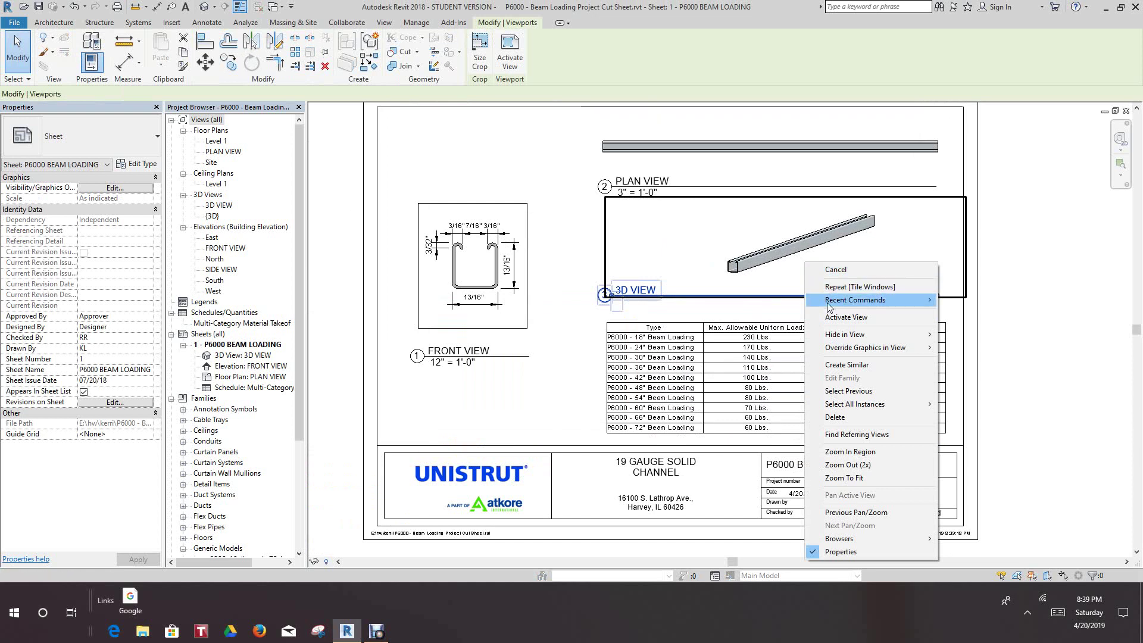
pyautogui.click(836, 317)
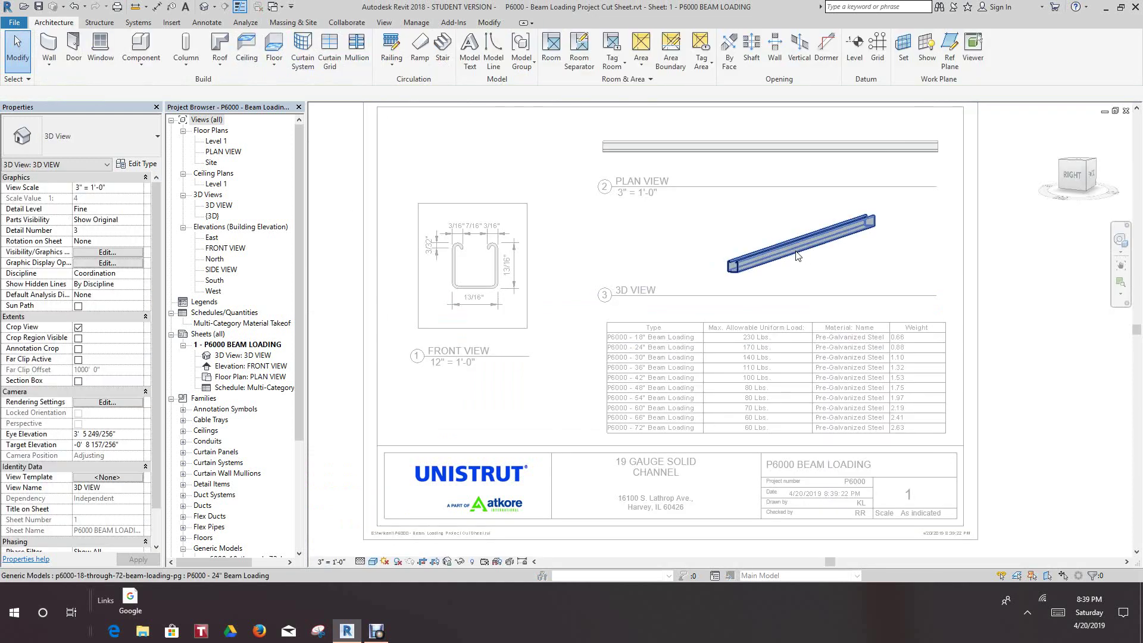
pyautogui.click(798, 256)
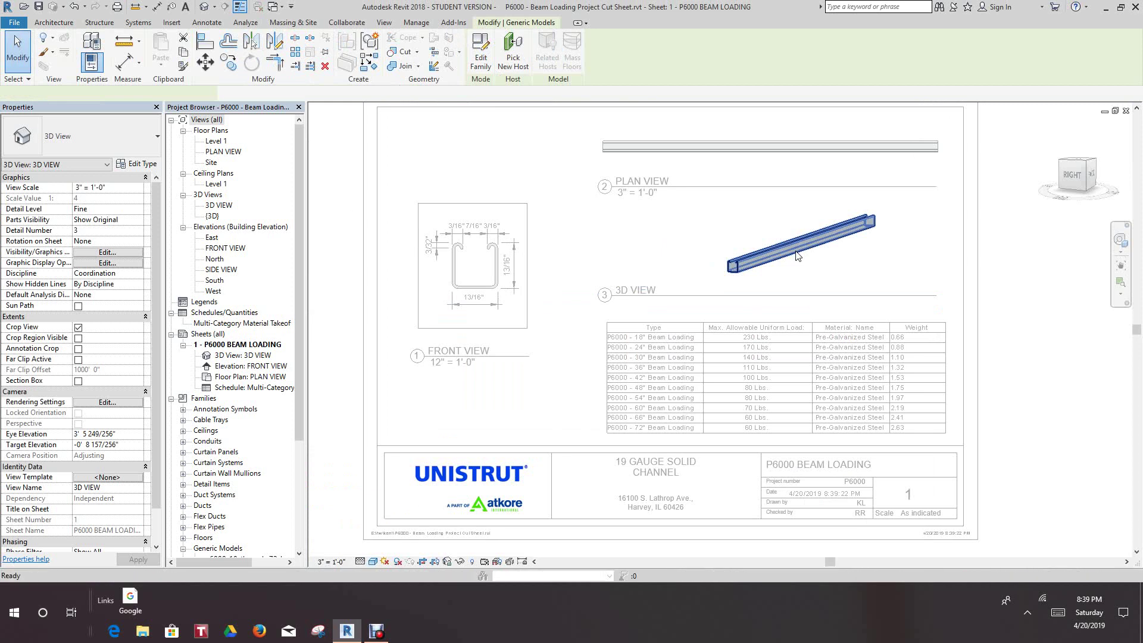
pyautogui.doubleClick(797, 255)
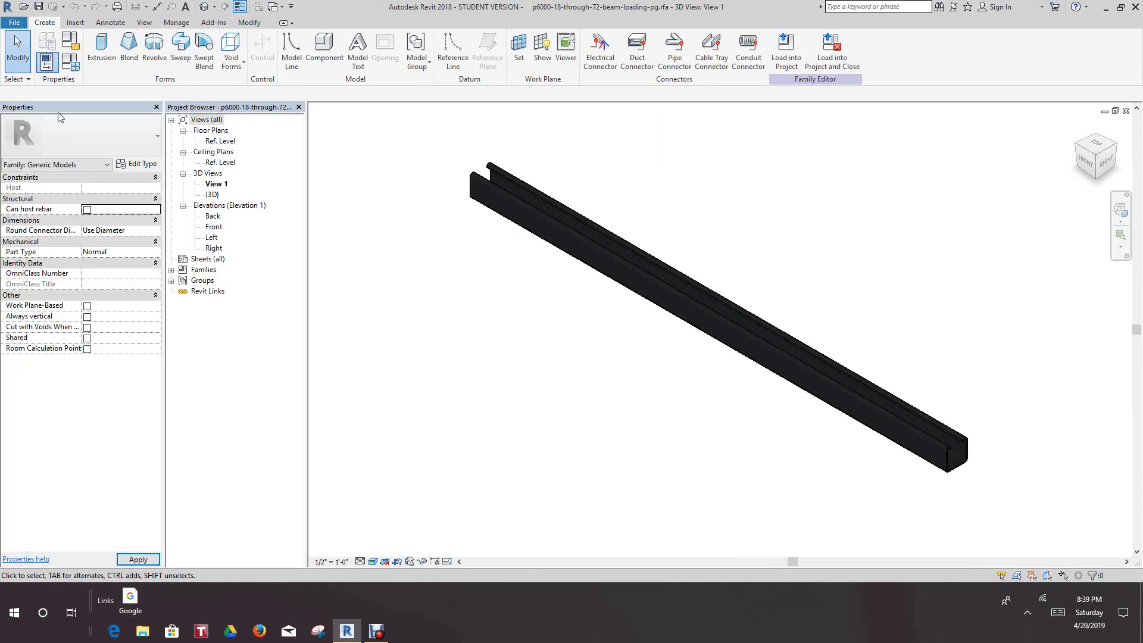
# Review the channel's list of P6000 beam loading types in Family Types and close the dialog.
pyautogui.click(71, 61)
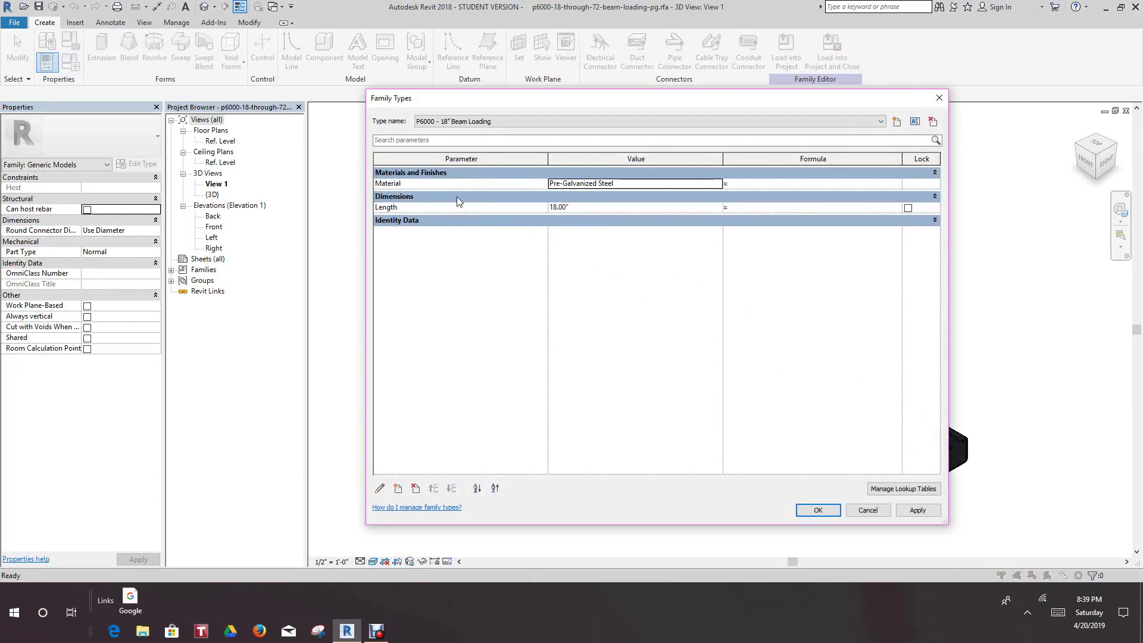
pyautogui.click(880, 121)
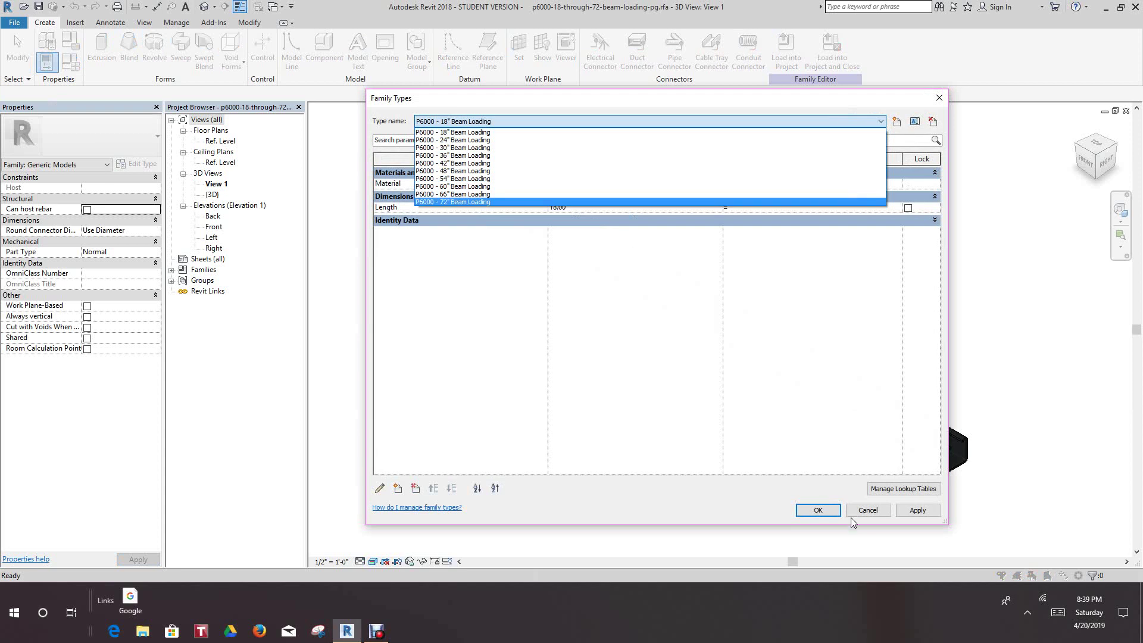
pyautogui.click(817, 516)
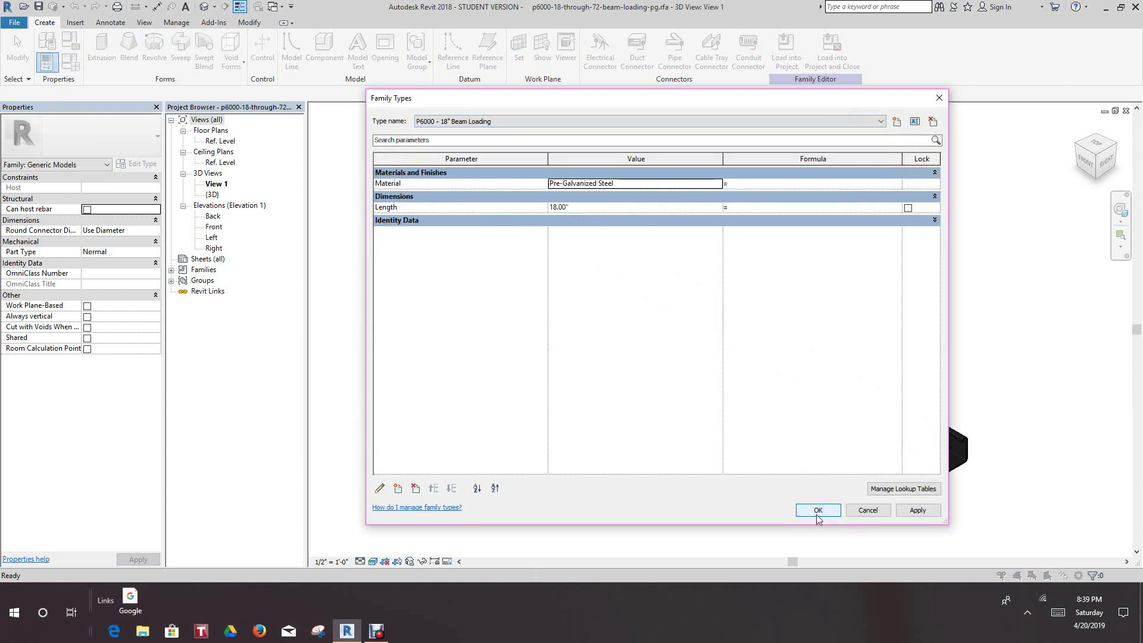
pyautogui.click(817, 514)
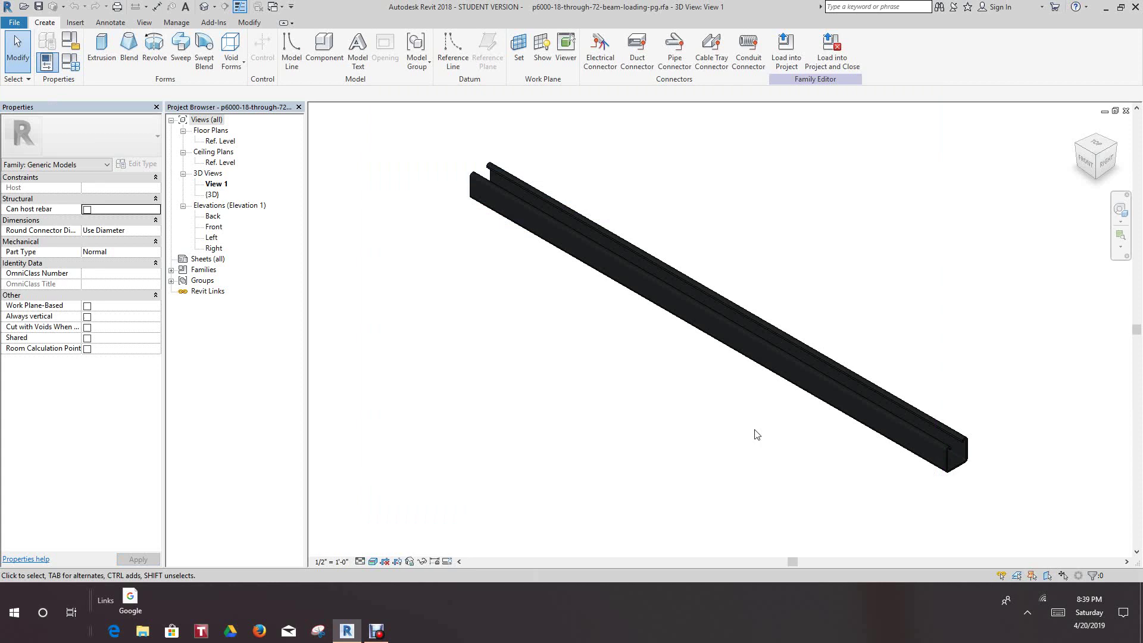
pyautogui.scroll(2, 613, 252)
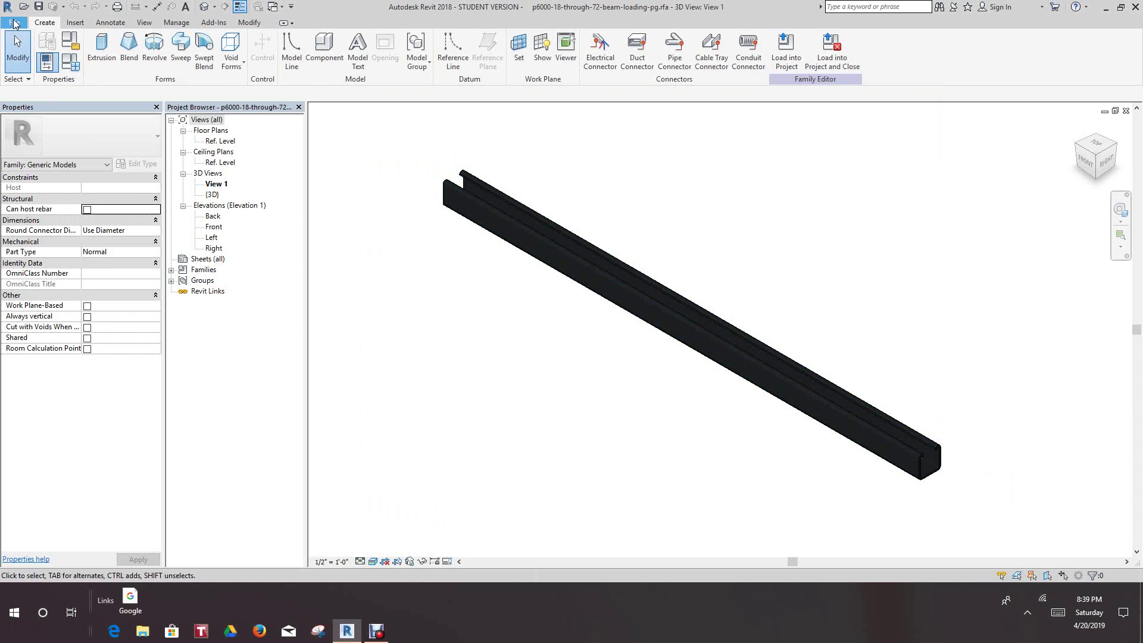
pyautogui.click(15, 23)
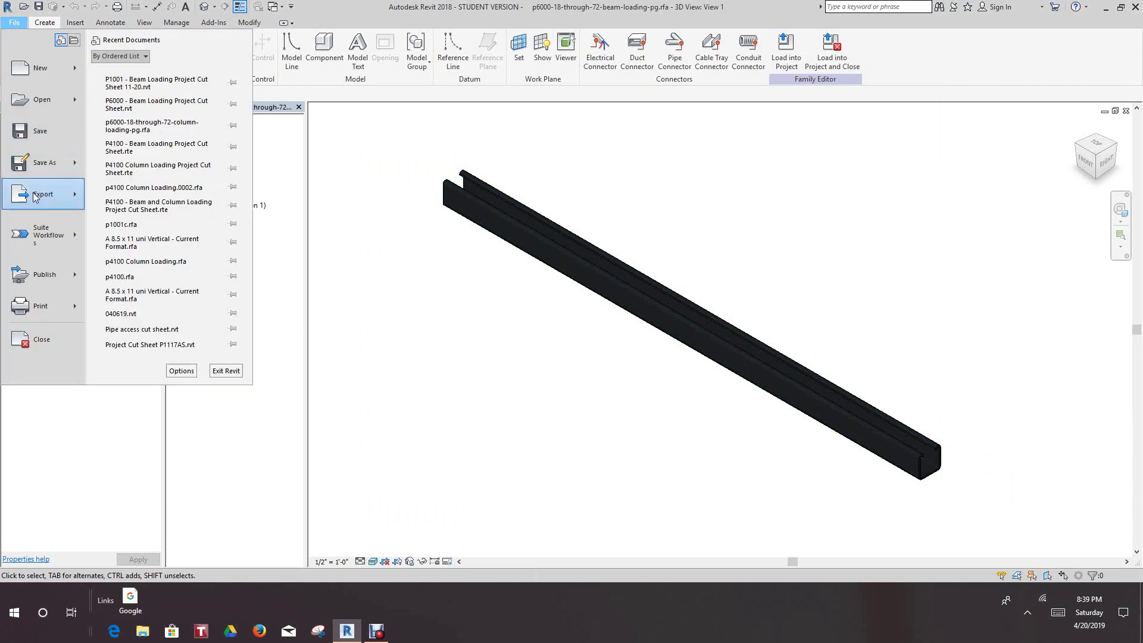
pyautogui.moveTo(34, 197)
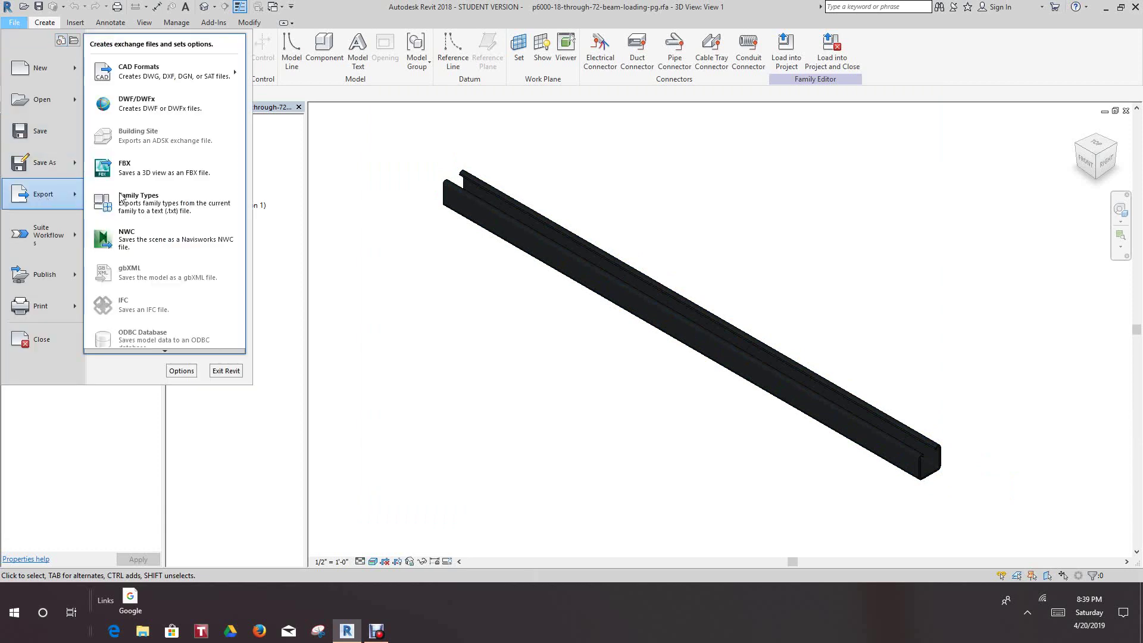
pyautogui.press('Escape')
pyautogui.press('Escape')
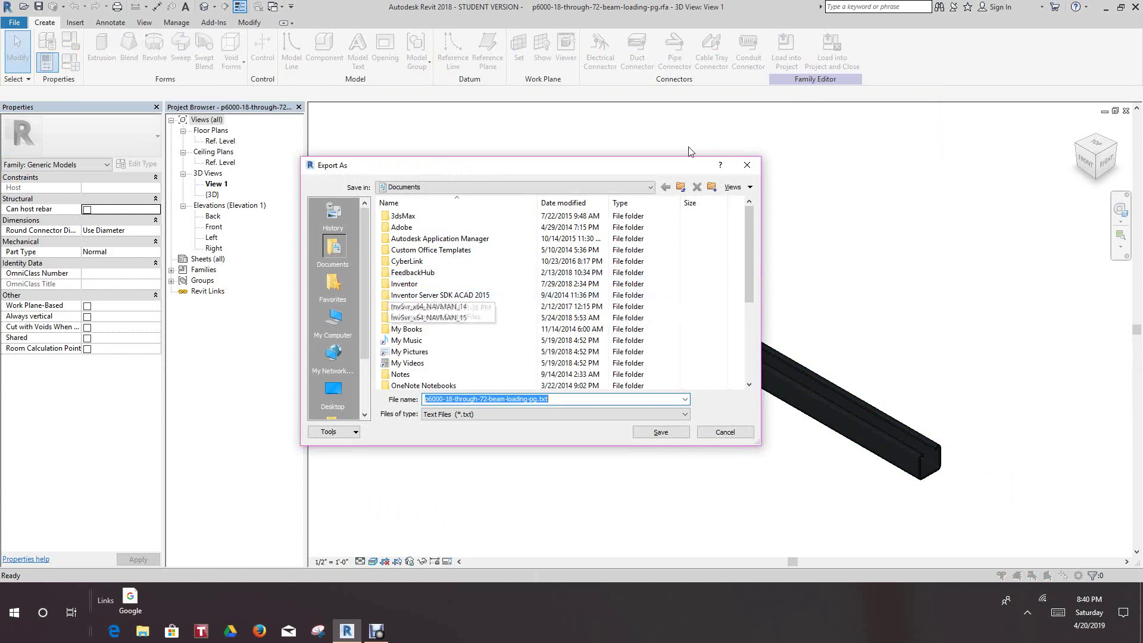
pyautogui.click(681, 188)
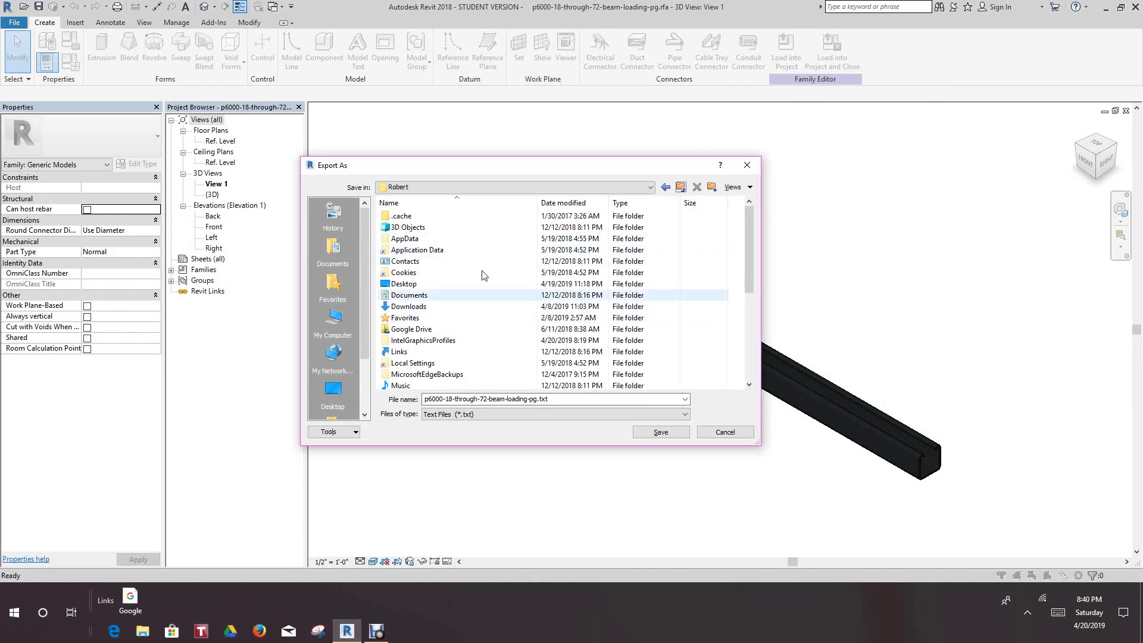
pyautogui.click(651, 188)
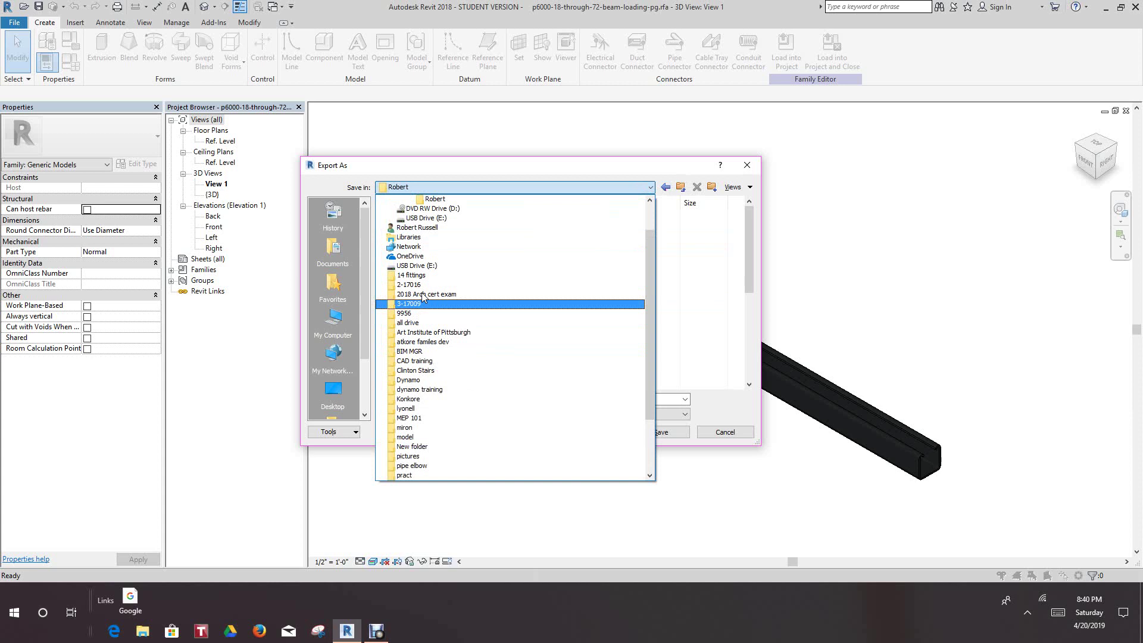
pyautogui.click(426, 266)
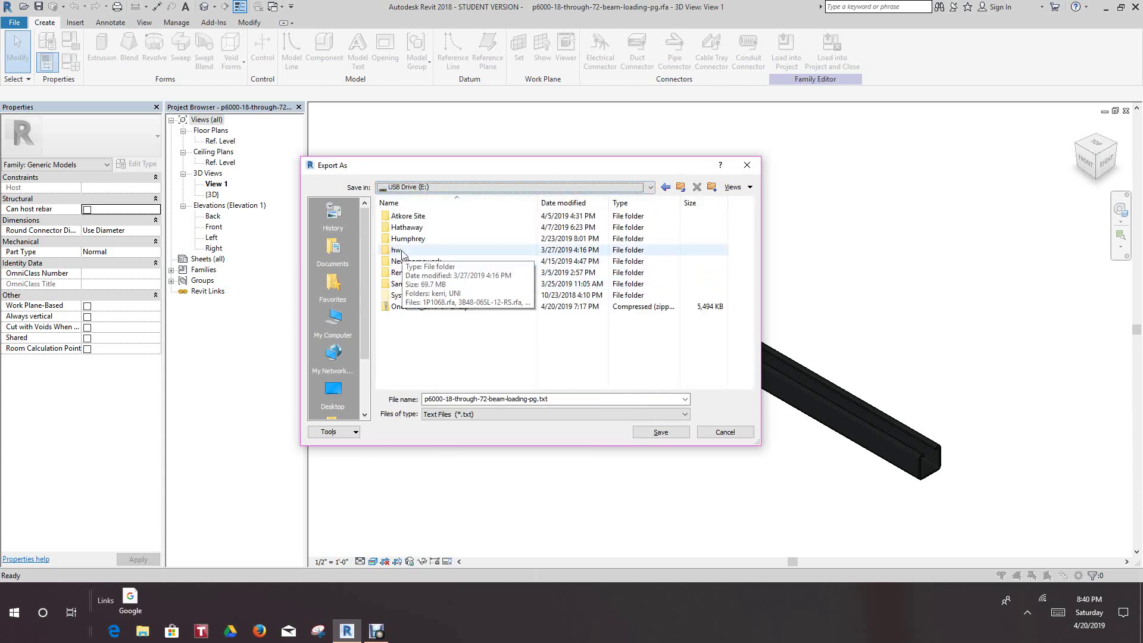
pyautogui.doubleClick(404, 260)
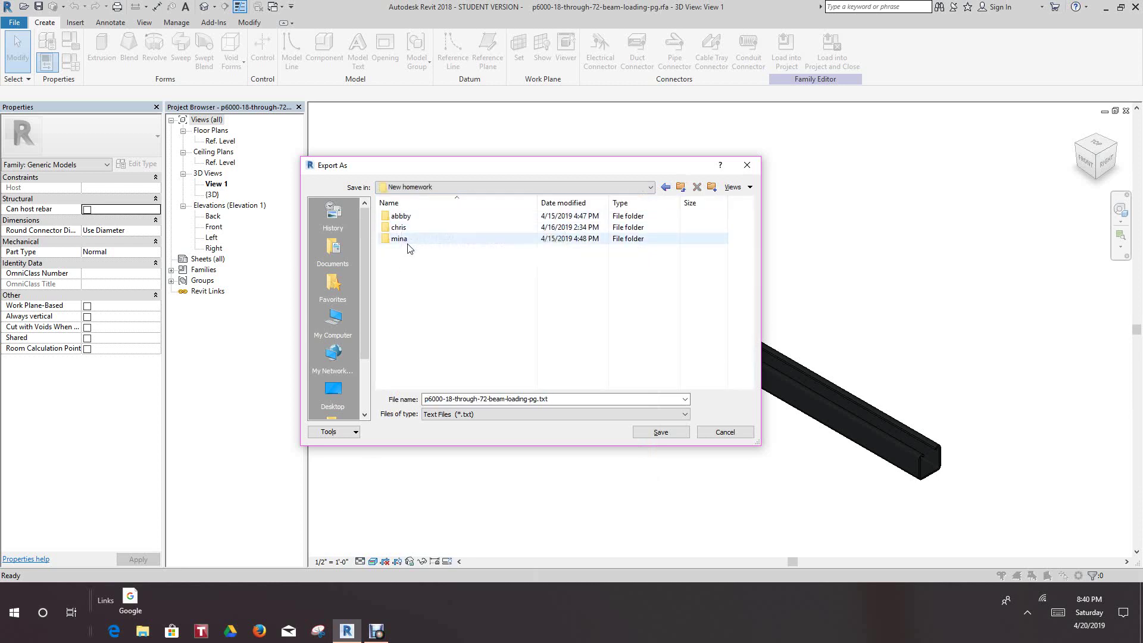
pyautogui.click(401, 217)
pyautogui.click(401, 217)
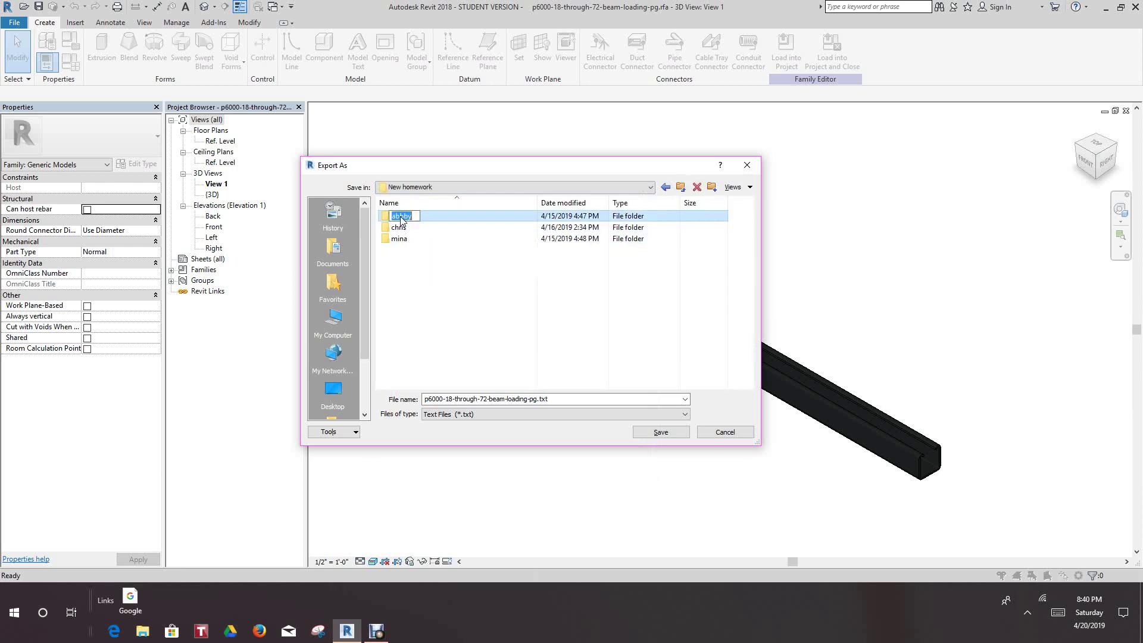
pyautogui.press('Escape')
pyautogui.doubleClick(386, 218)
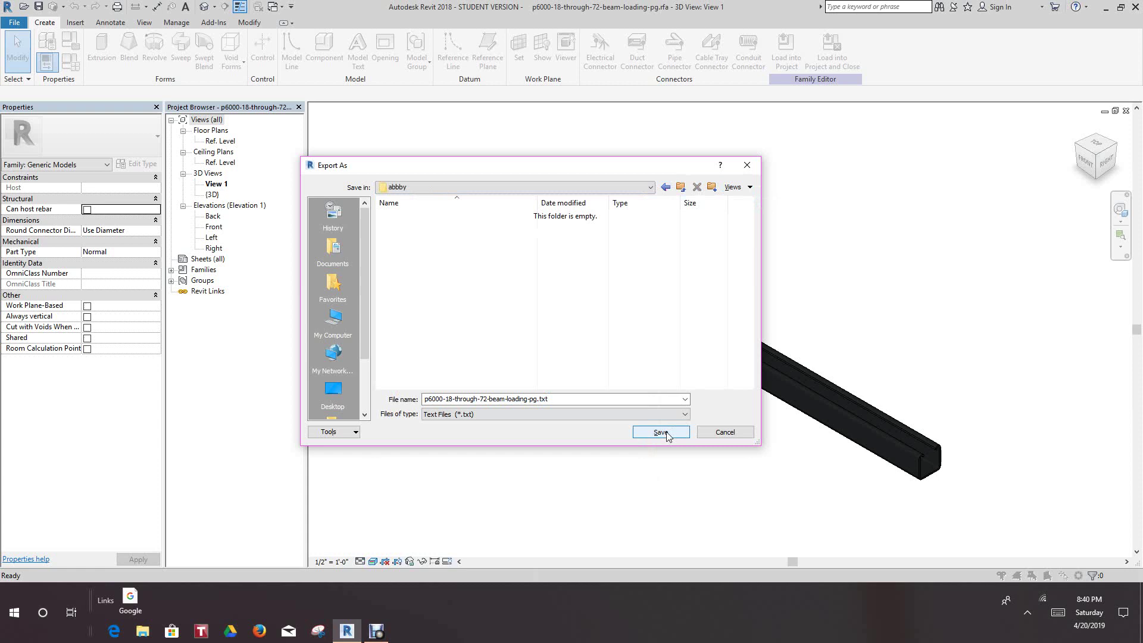
pyautogui.click(719, 434)
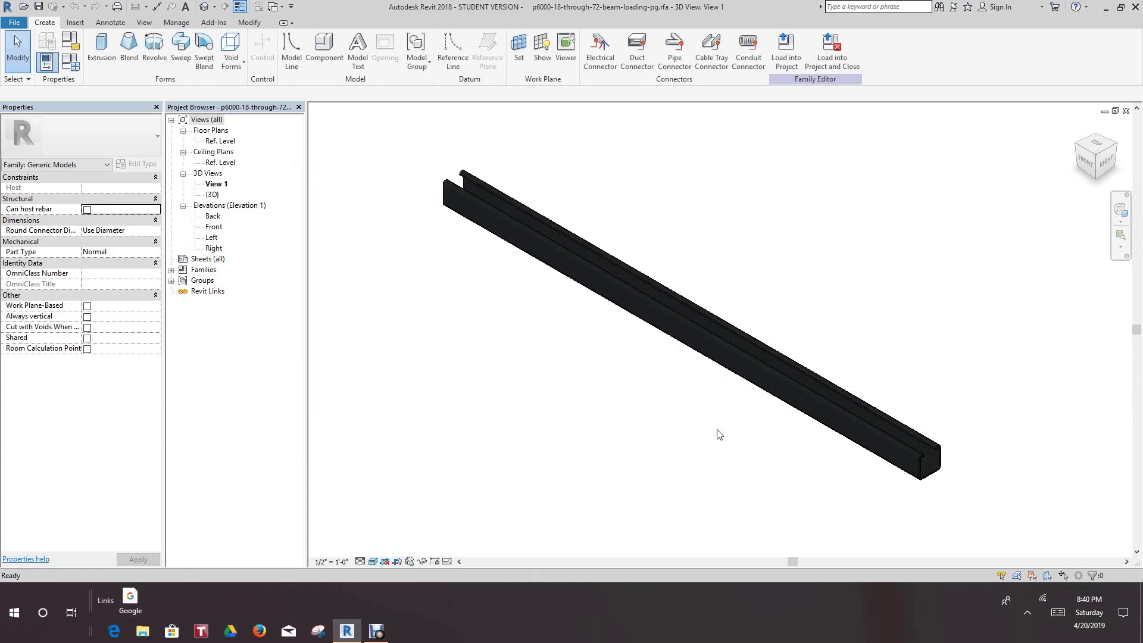
# Export the channel's family types to the Desktop as p6000-18-through-72-beam-loading-pg.txt.
pyautogui.scroll(-2, 637, 369)
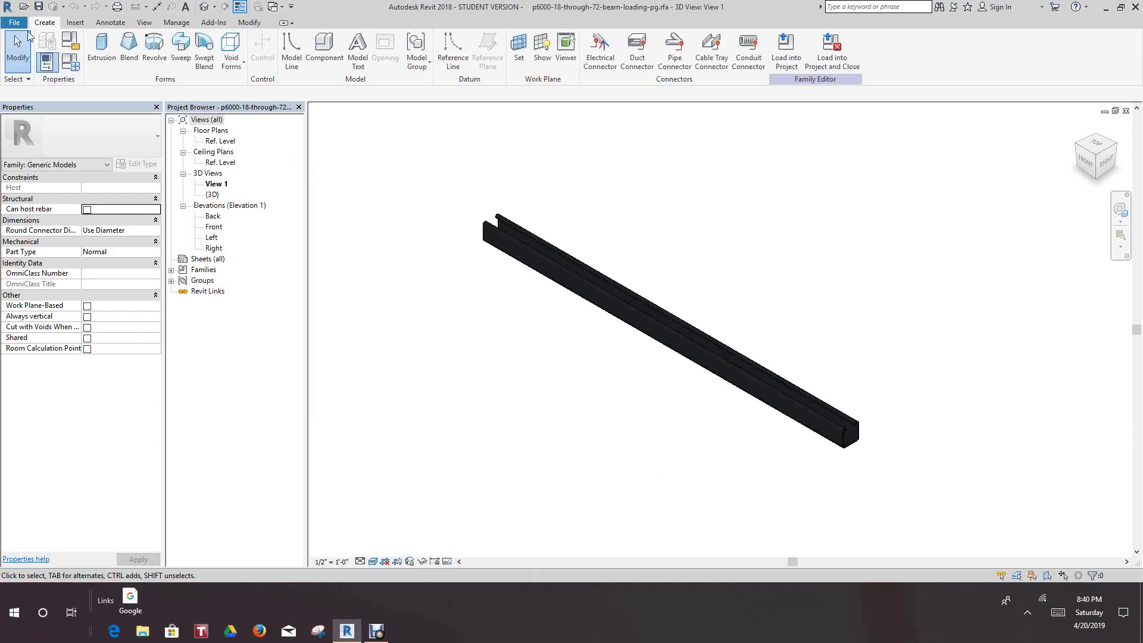
pyautogui.click(14, 24)
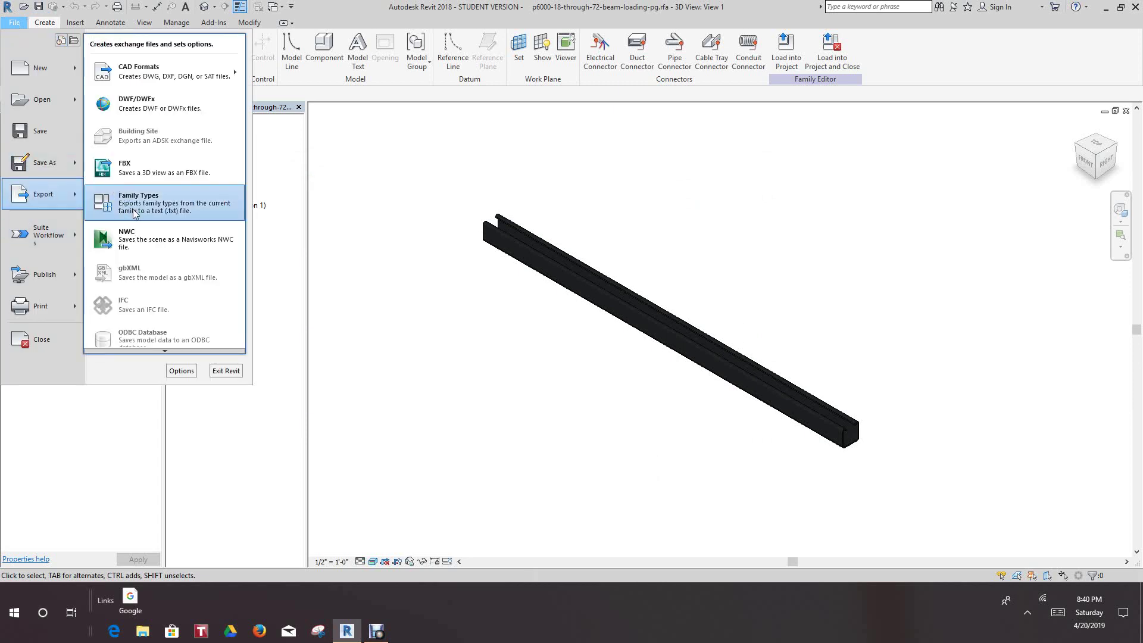
pyautogui.click(139, 200)
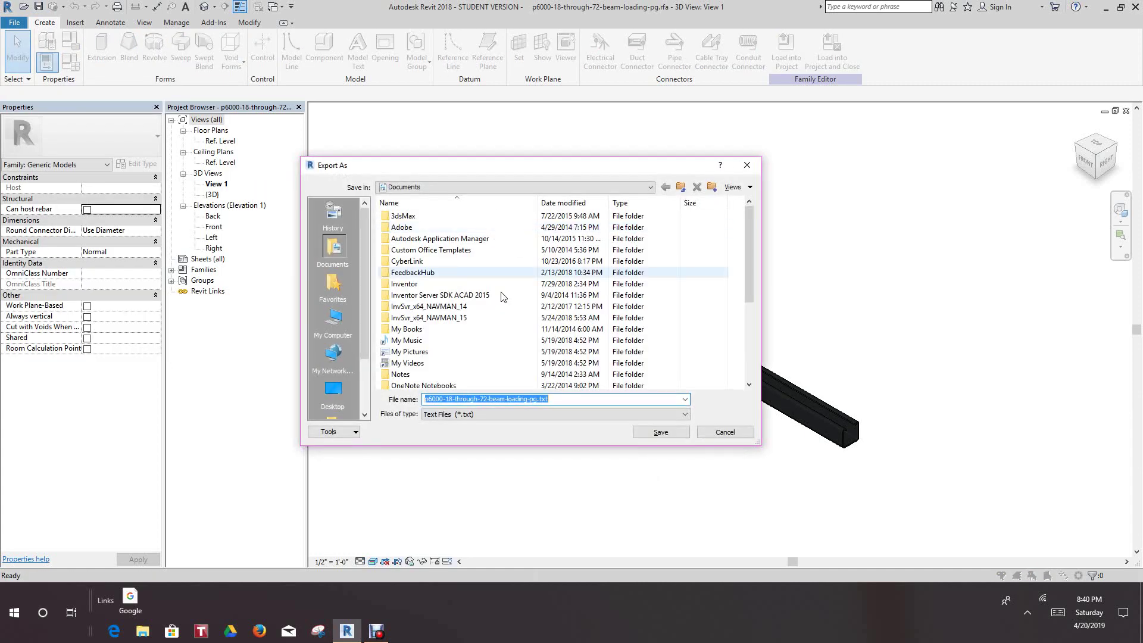
pyautogui.click(332, 393)
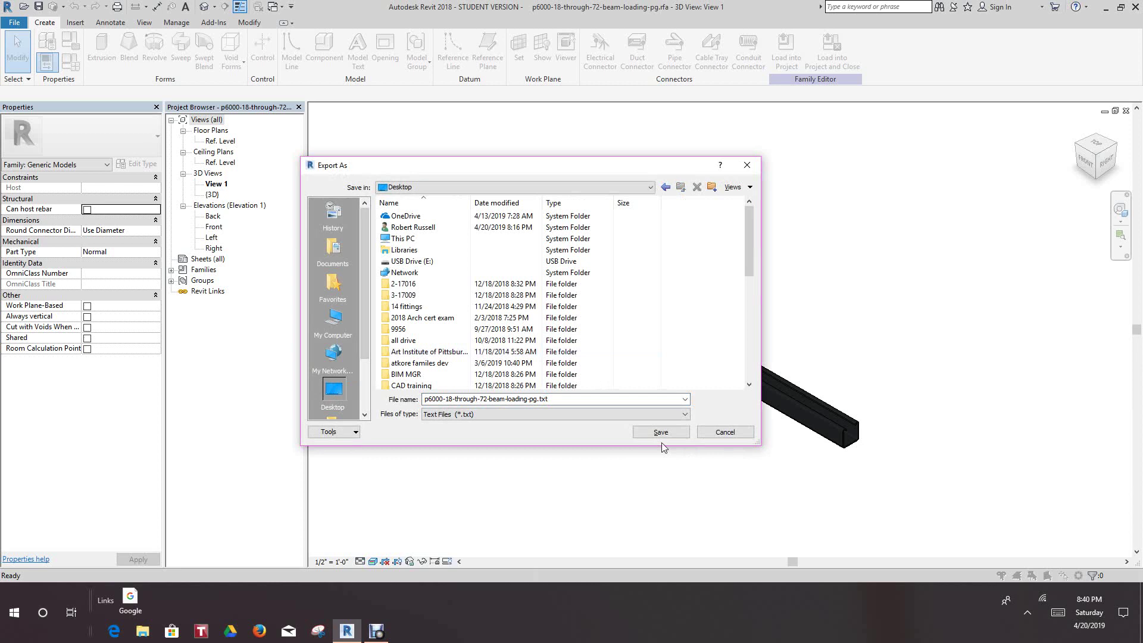
pyautogui.click(658, 433)
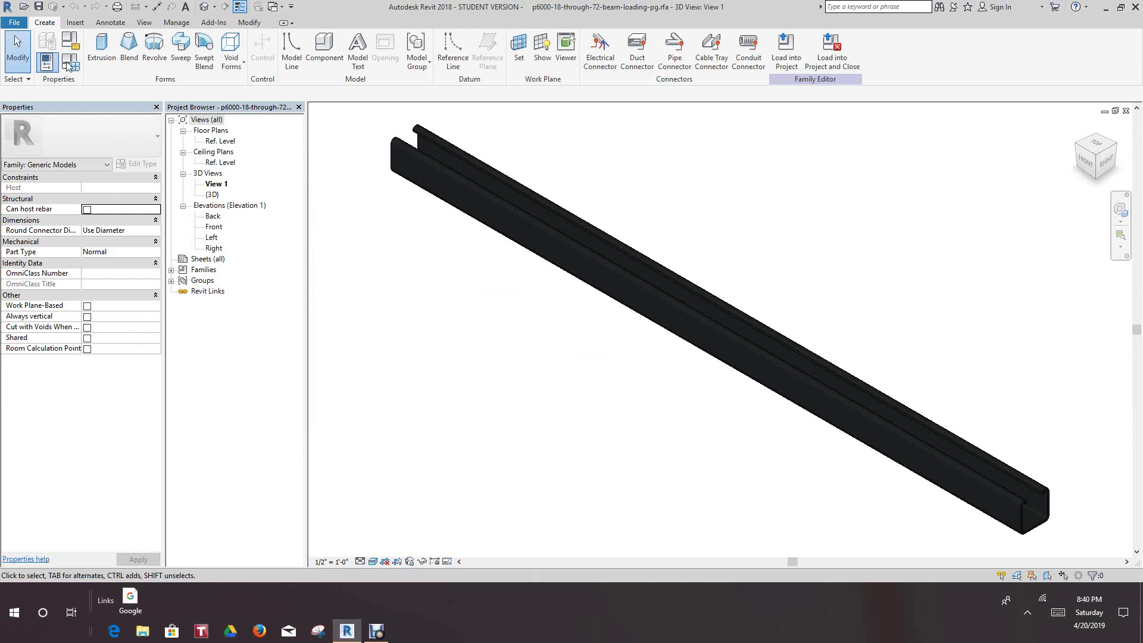
# Save the channel family to the Desktop as p6000-18-through-72-beam-loading-pg.rfa.
pyautogui.click(14, 22)
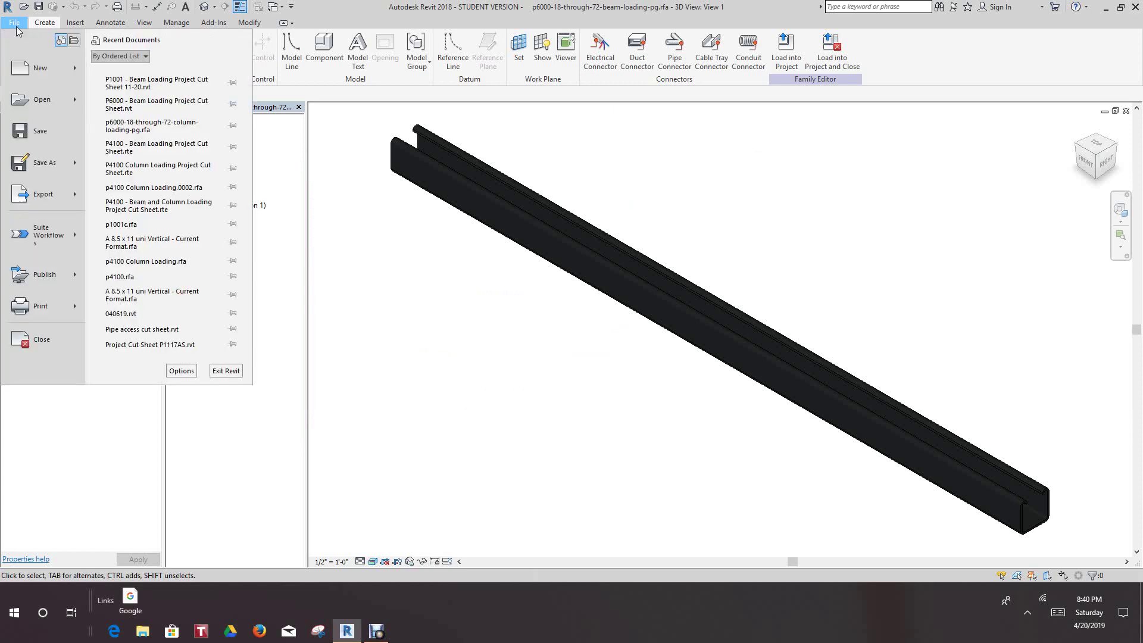
pyautogui.moveTo(55, 163)
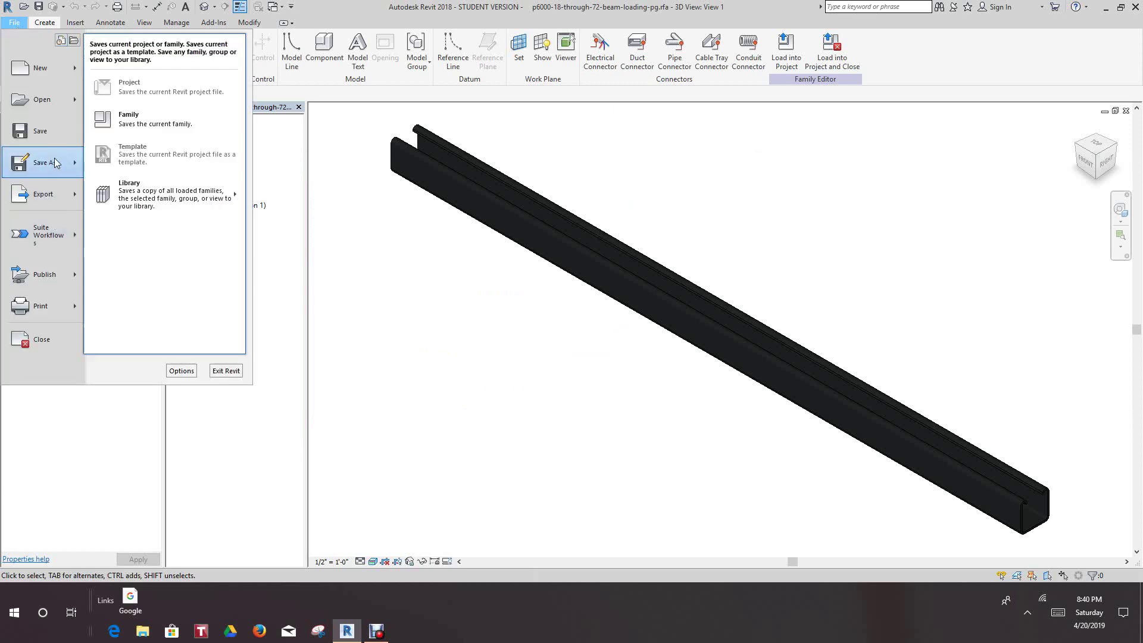
pyautogui.click(145, 116)
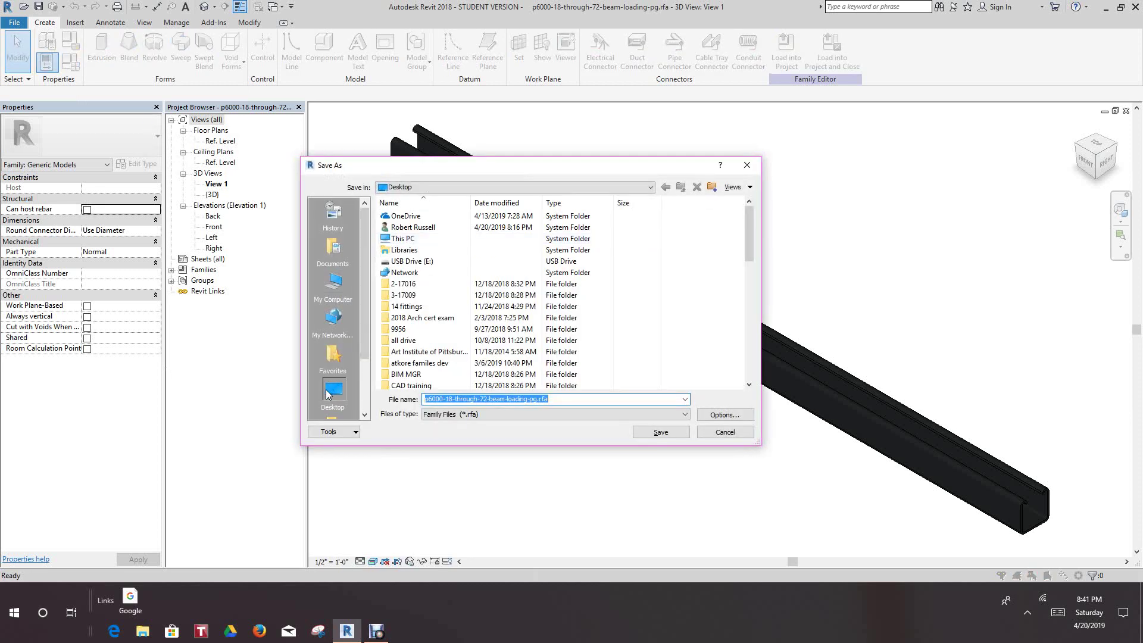
pyautogui.click(663, 433)
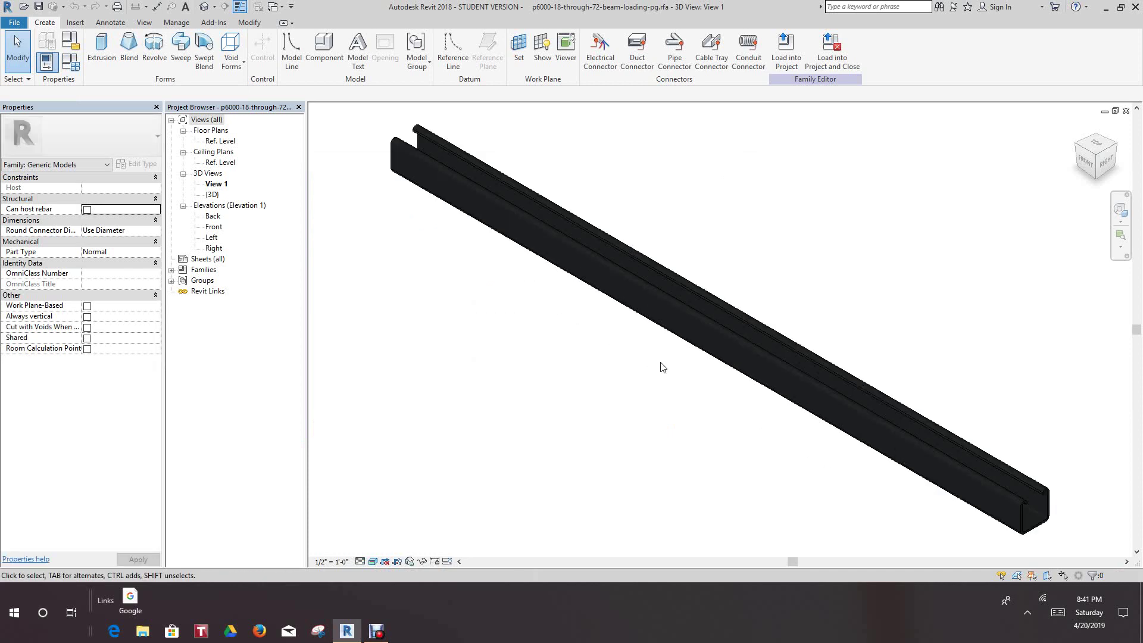
# Tile the open family and sheet windows, and zoom all of them to fit.
pyautogui.press('w')
pyautogui.press('t')
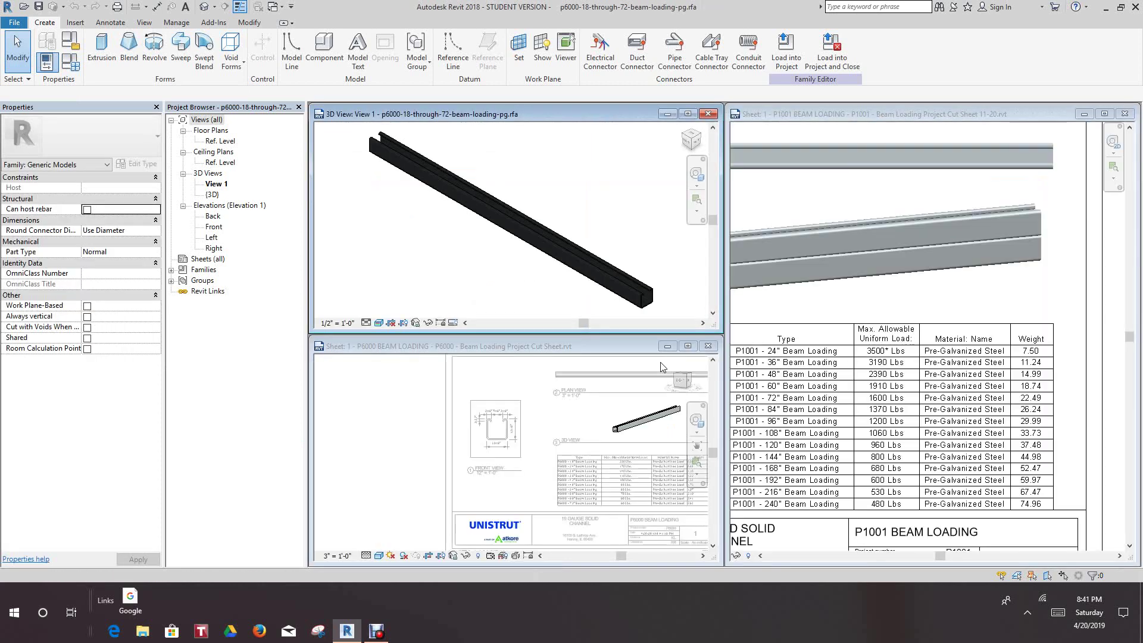
pyautogui.press('z')
pyautogui.press('a')
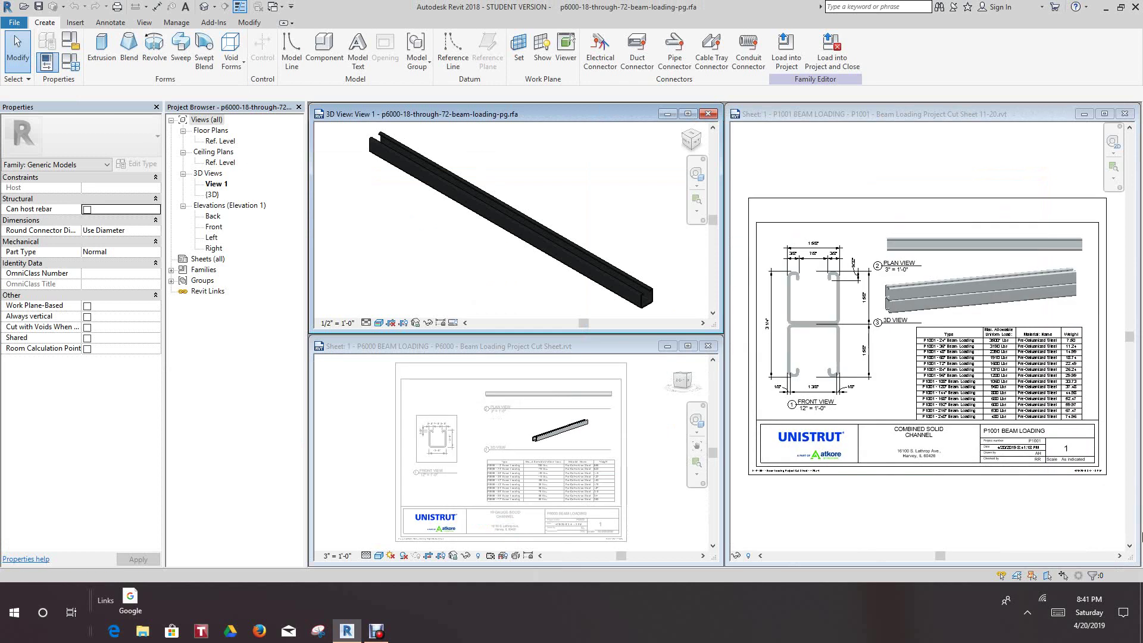
# Create a new project based on the Architectural Template.
pyautogui.click(14, 23)
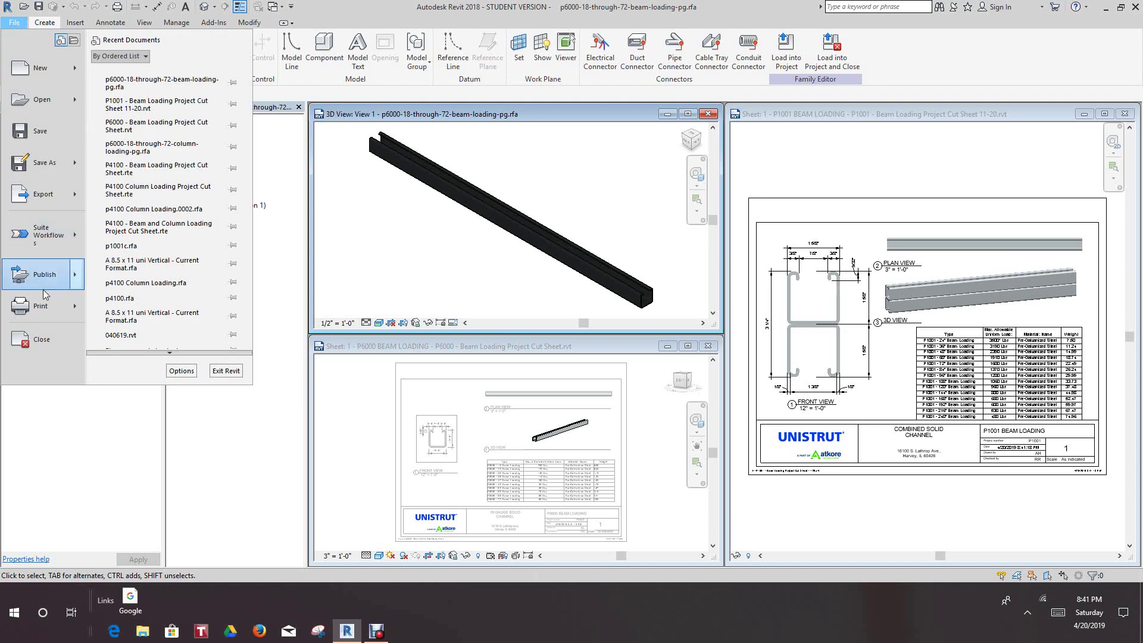
pyautogui.moveTo(44, 290)
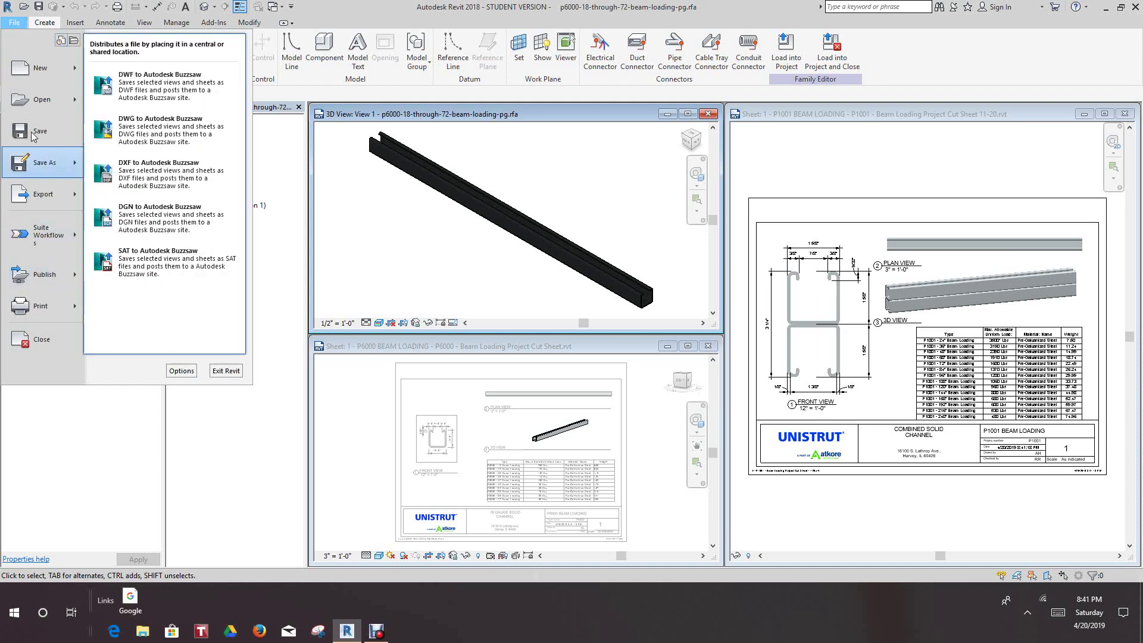
pyautogui.moveTo(35, 71)
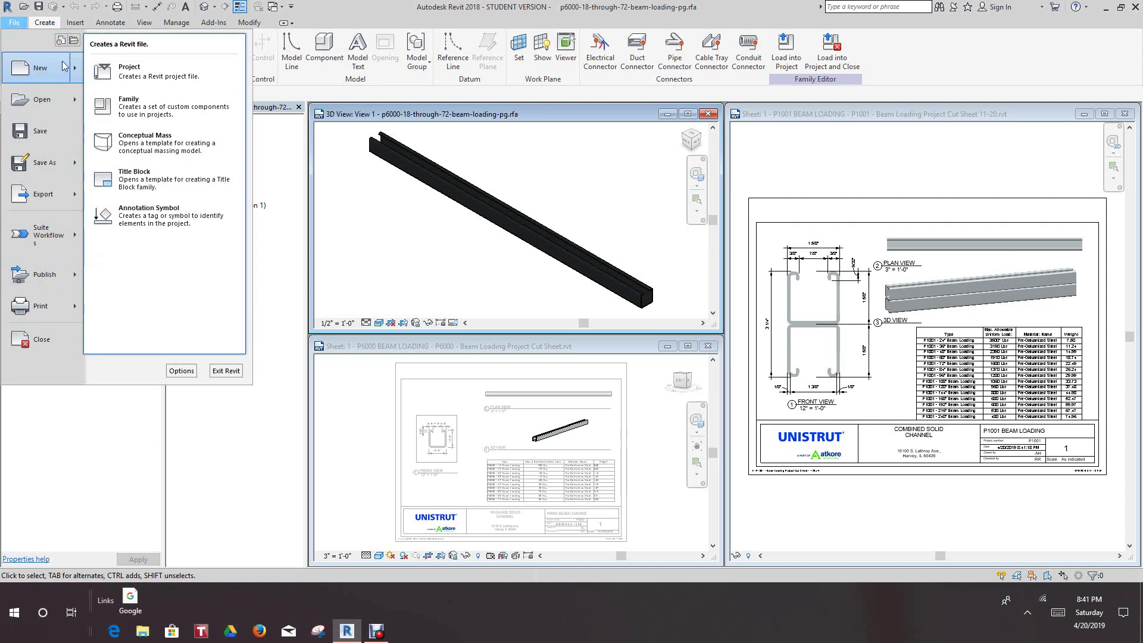
pyautogui.click(137, 70)
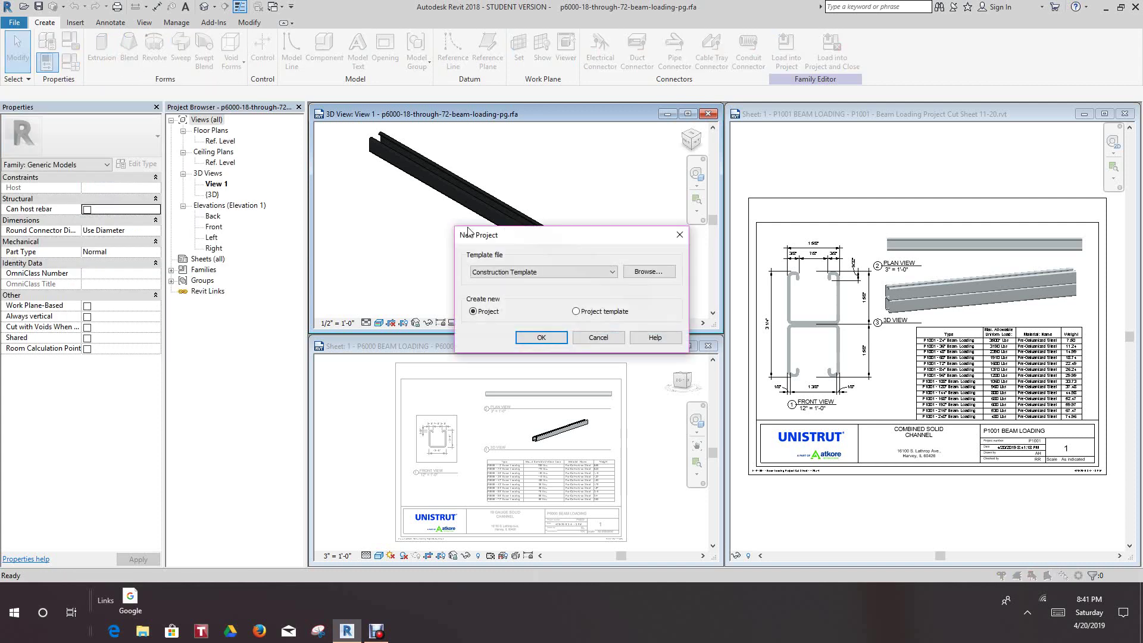
pyautogui.click(612, 272)
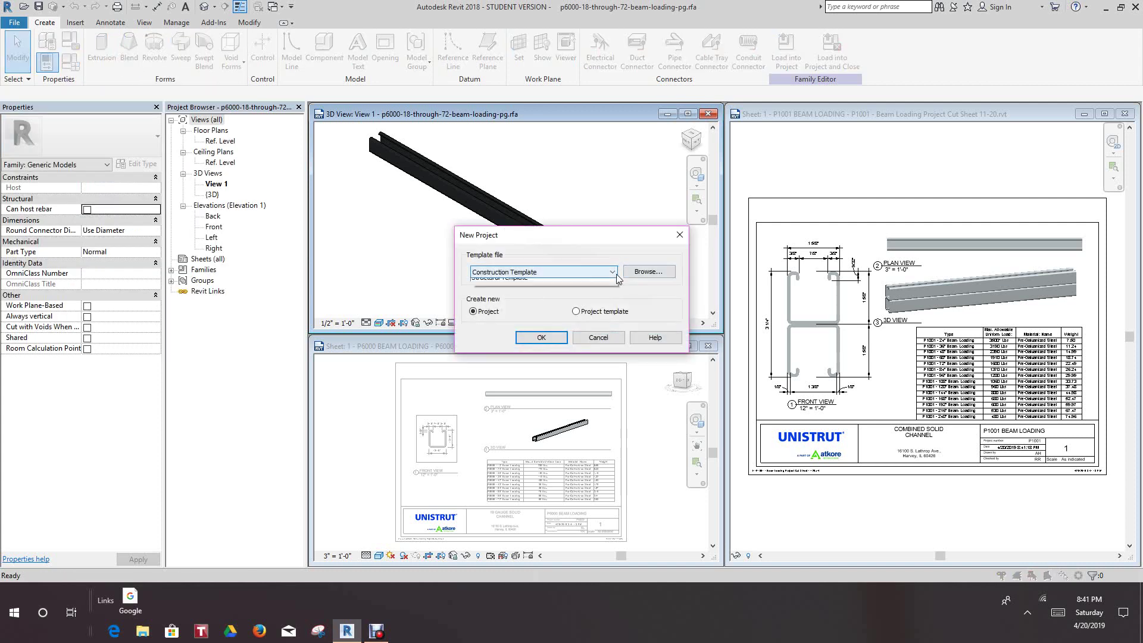
pyautogui.click(504, 298)
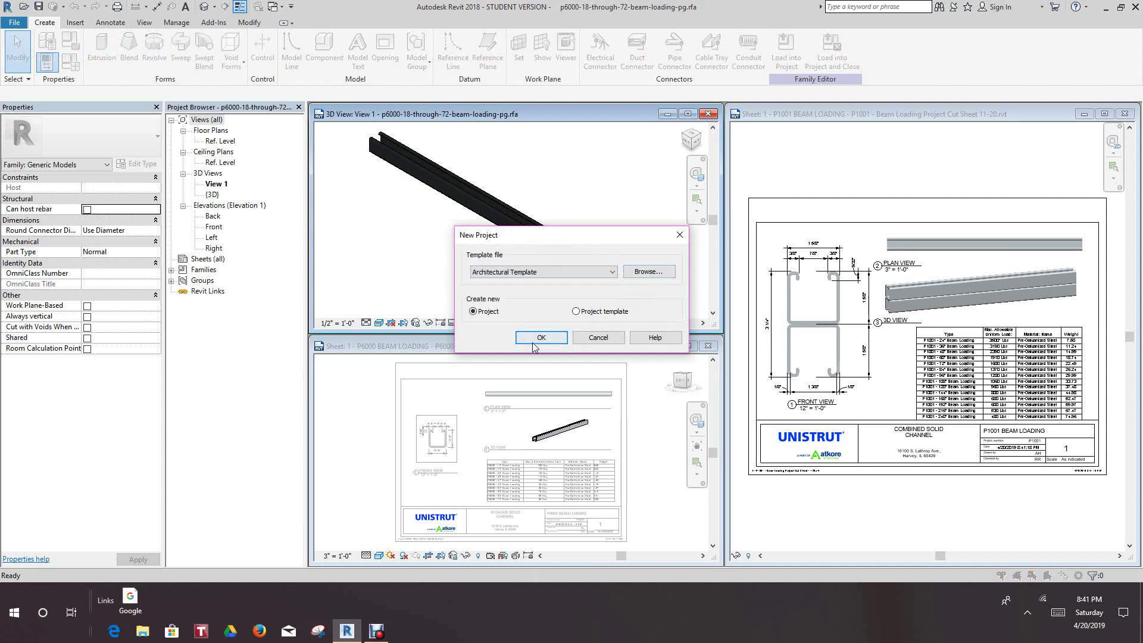
pyautogui.click(547, 338)
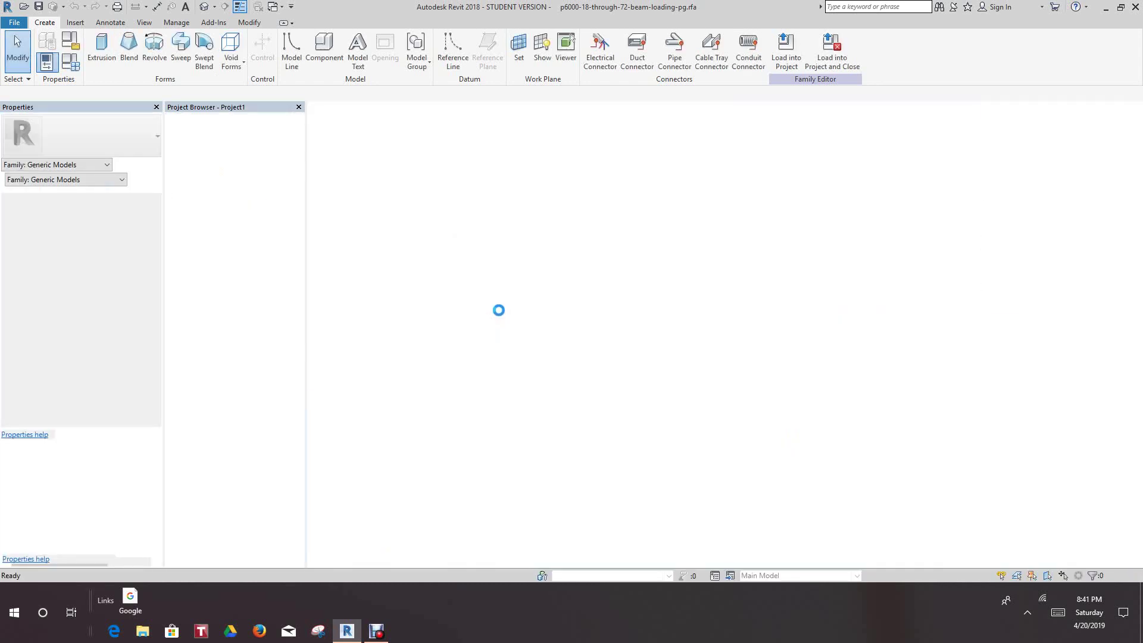
pyautogui.scroll(-1, 514, 314)
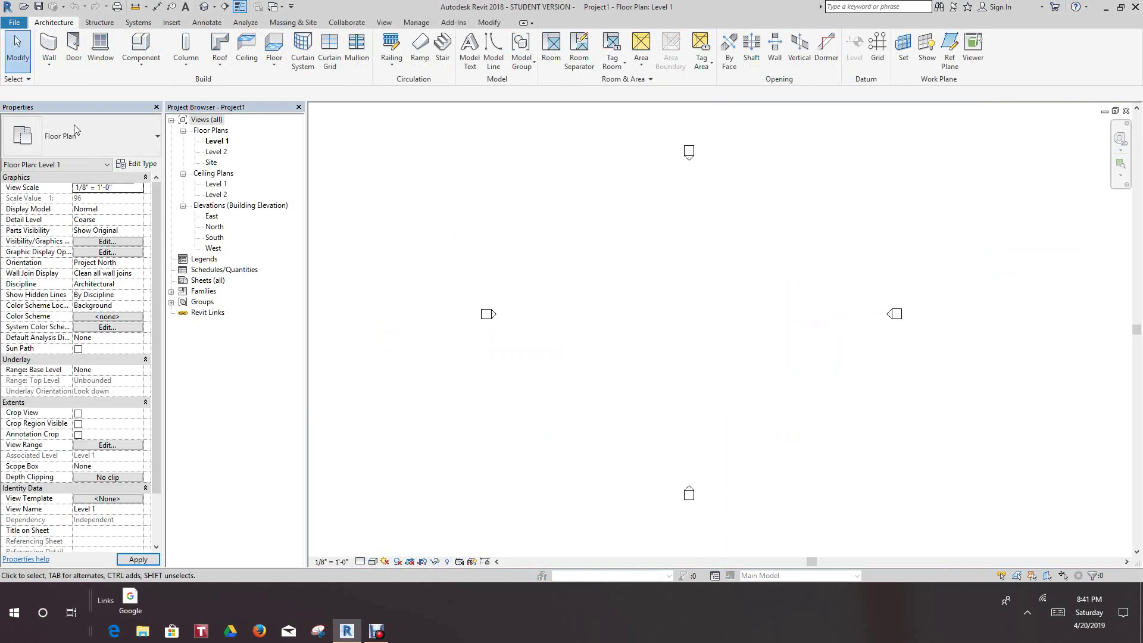
# Choose the family p6000-18-through-72-beam-loading-pg.rfa on the Desktop for loading into the new project.
pyautogui.click(15, 23)
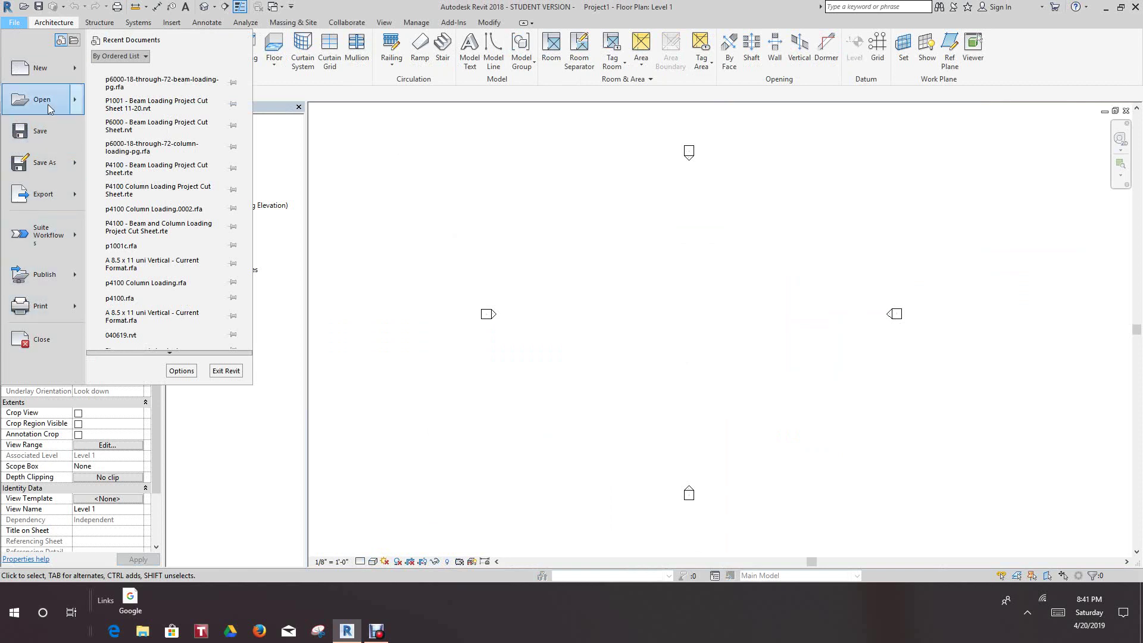
pyautogui.click(446, 198)
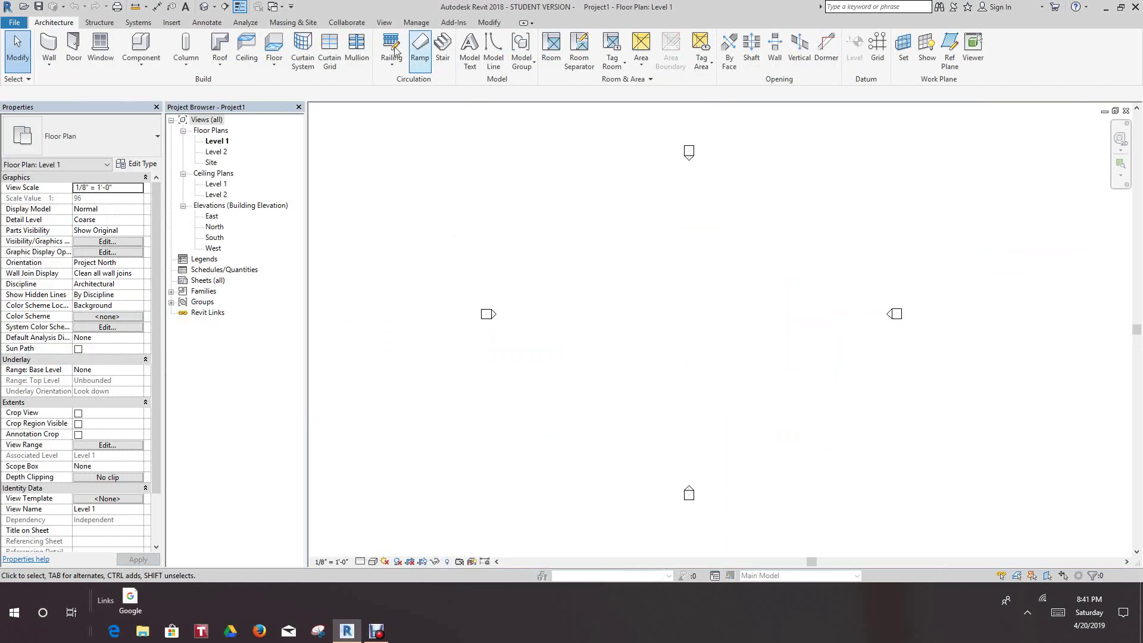
pyautogui.click(171, 24)
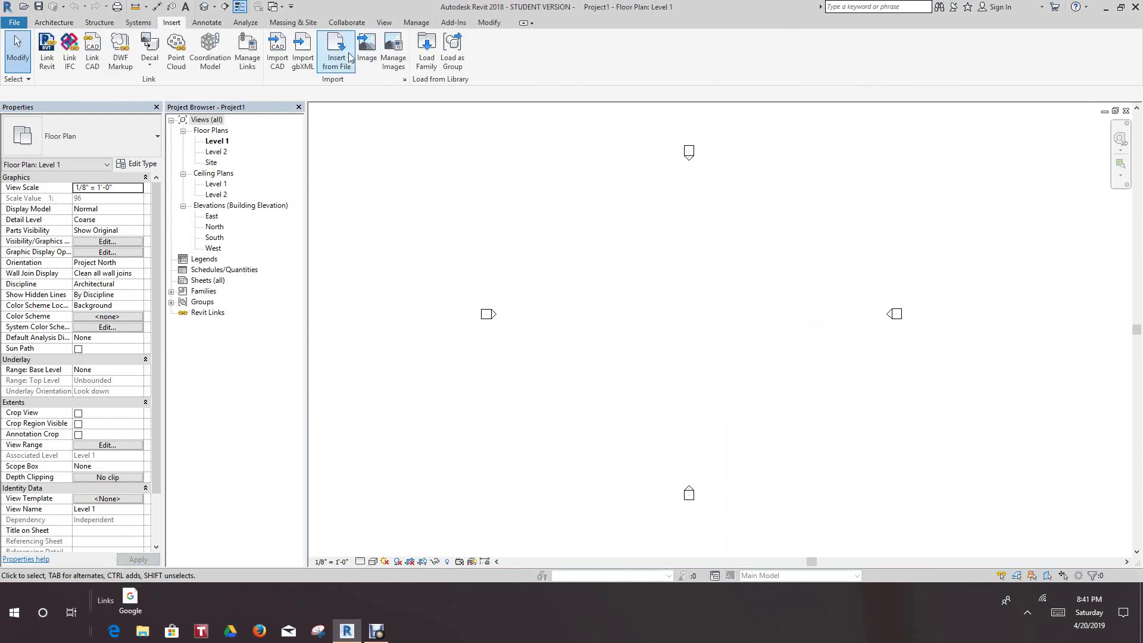
pyautogui.click(427, 60)
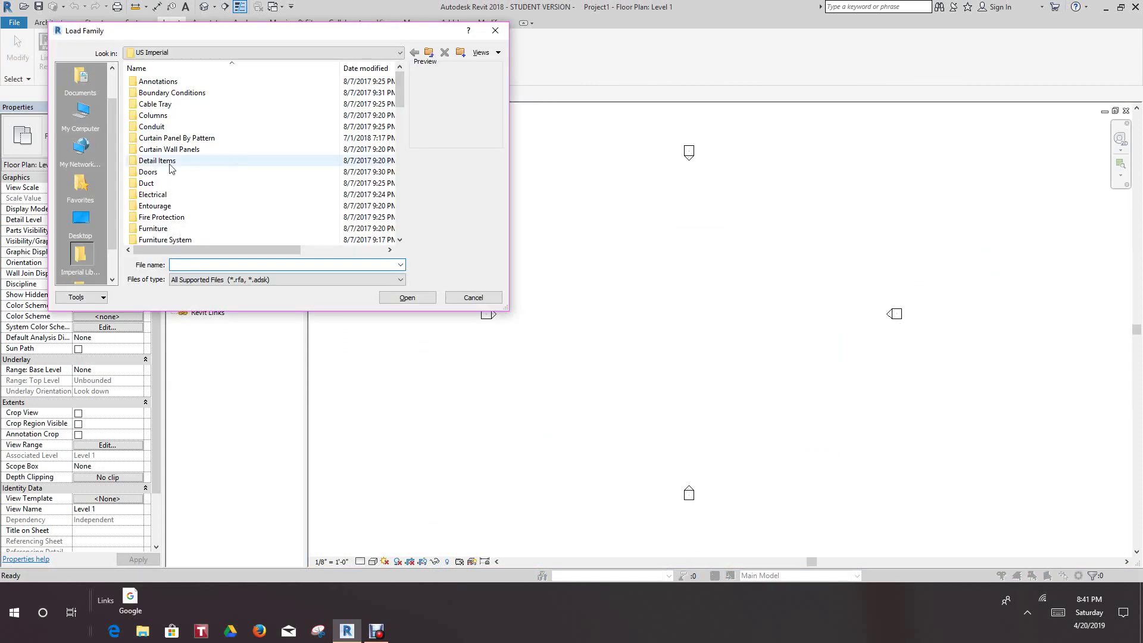
pyautogui.click(80, 221)
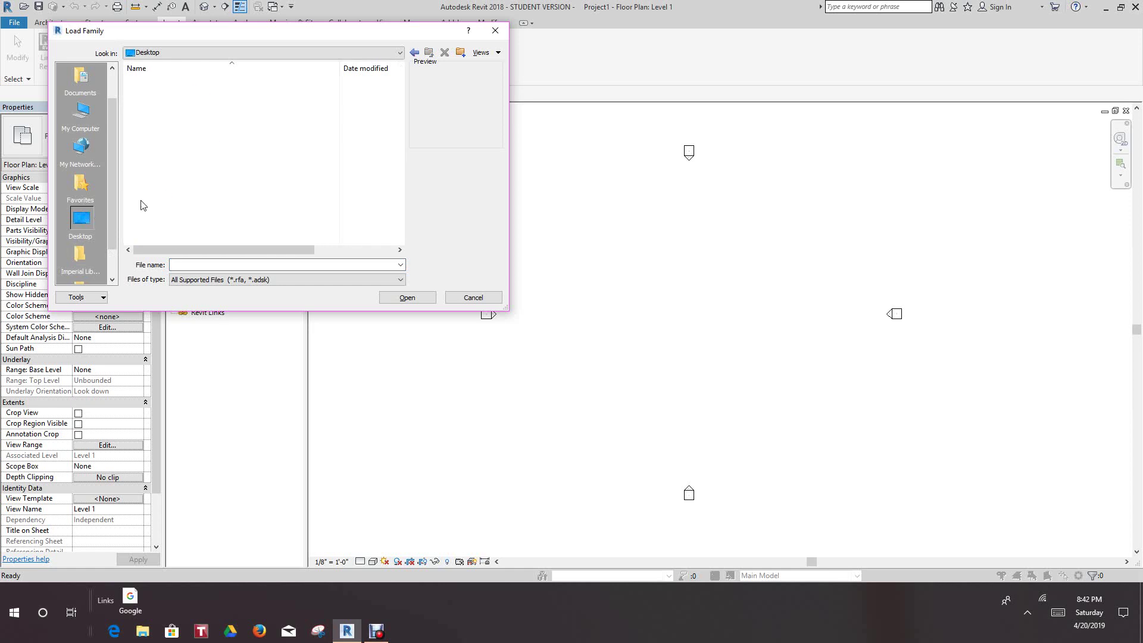
pyautogui.scroll(-12, 238, 177)
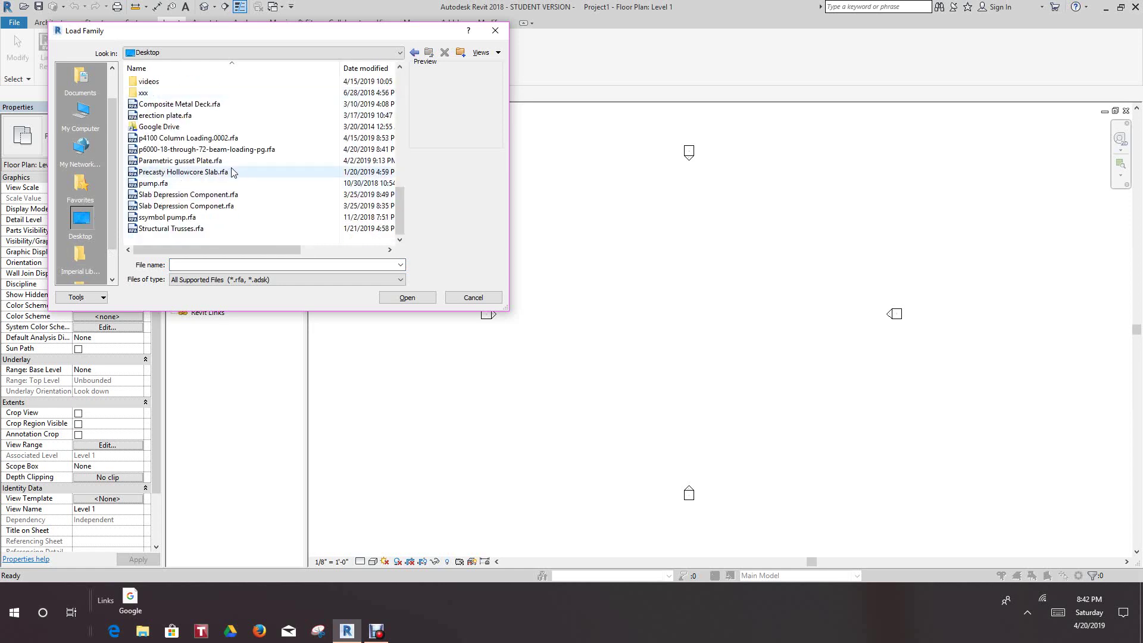
pyautogui.click(224, 150)
pyautogui.click(419, 299)
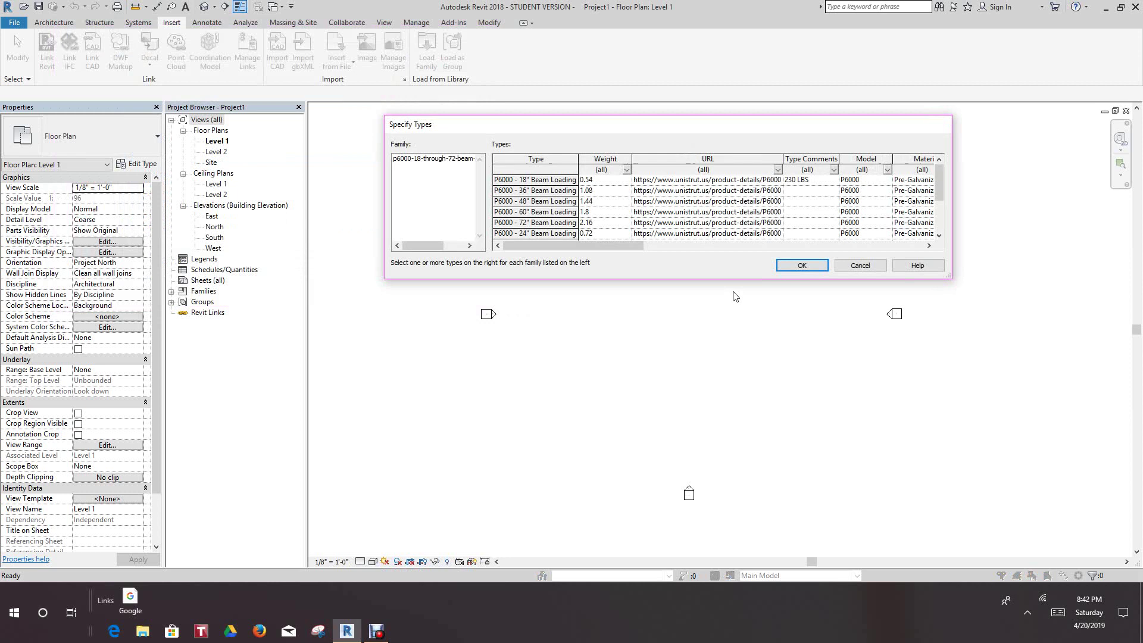
# Enlarge and reposition the Specify Types dialog, and load the P6000 - 42" Beam Loading type.
pyautogui.moveTo(743, 278); pyautogui.dragTo(766, 356)
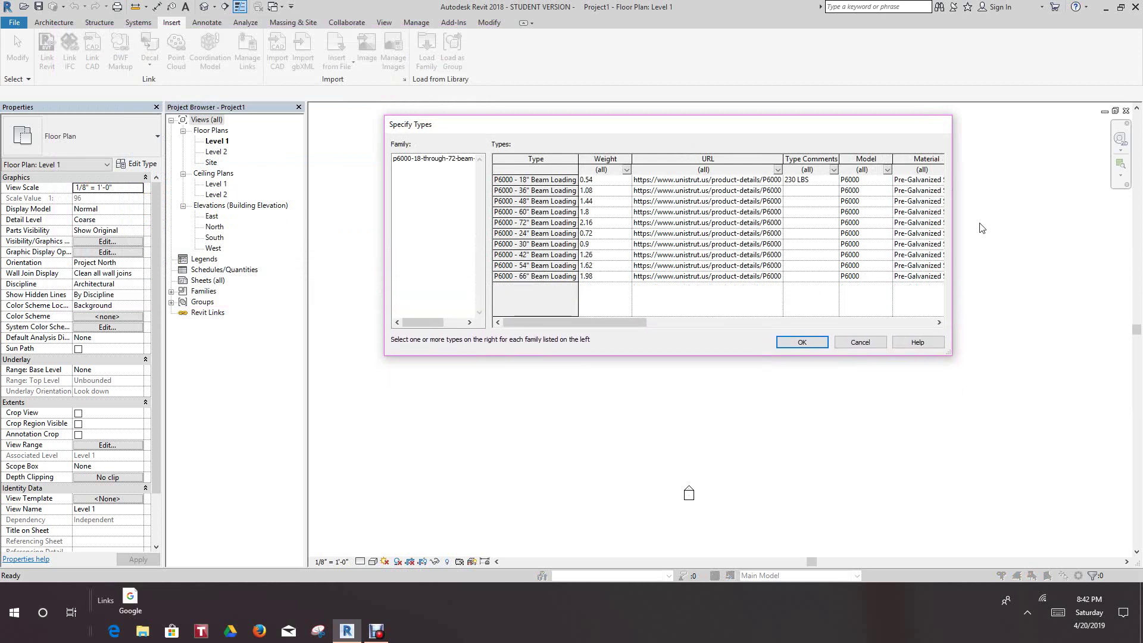
pyautogui.moveTo(956, 218); pyautogui.dragTo(1073, 219)
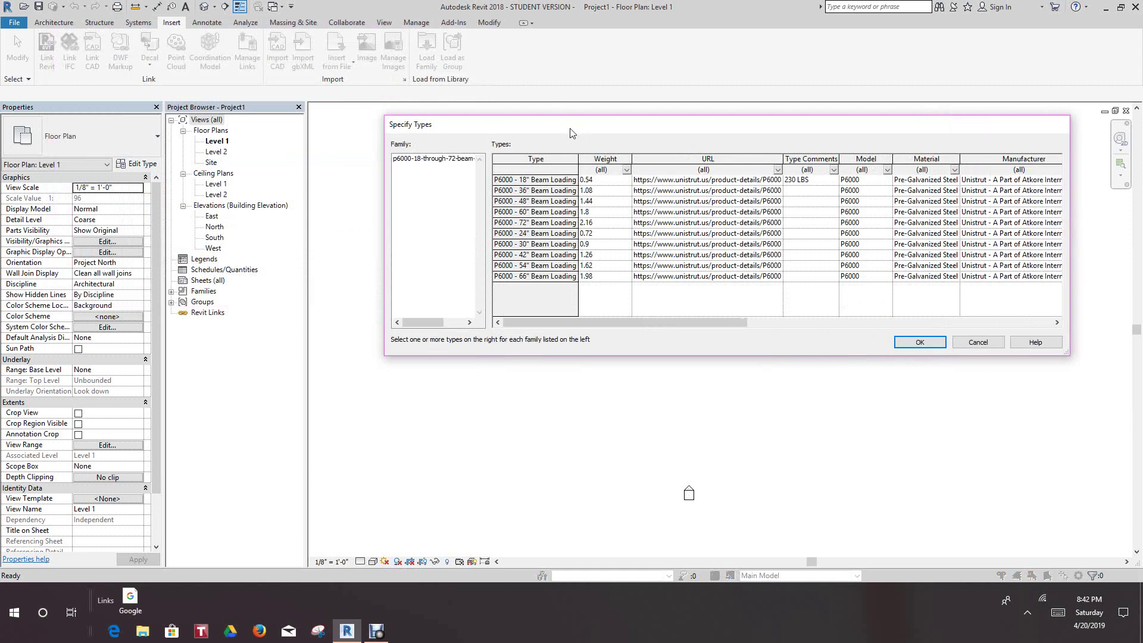
pyautogui.moveTo(570, 132); pyautogui.dragTo(497, 136)
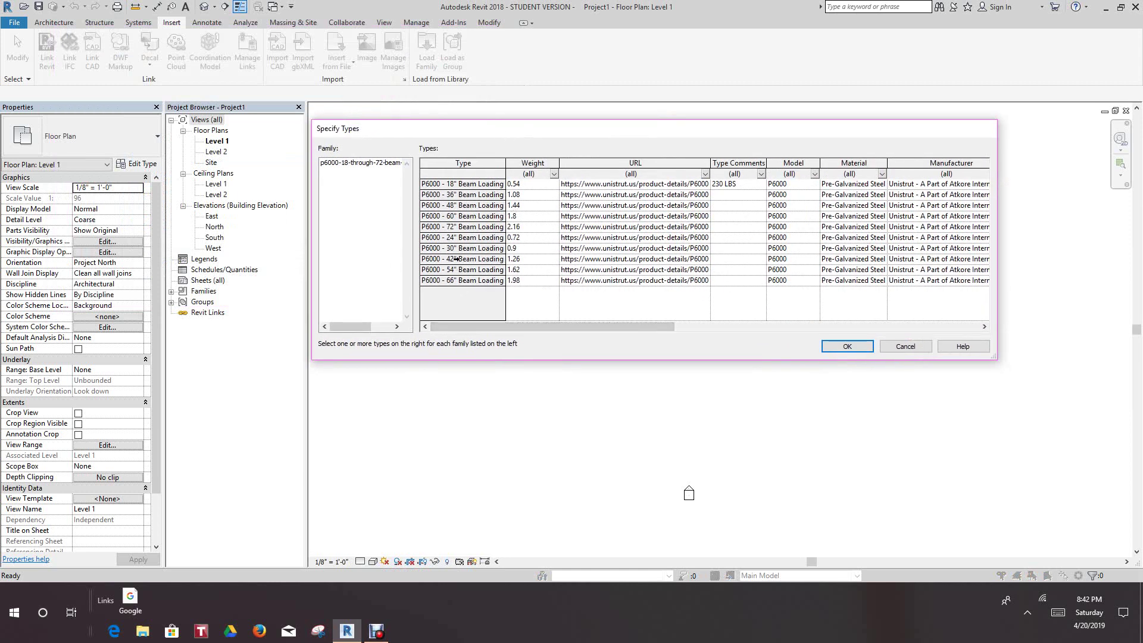
pyautogui.click(454, 259)
pyautogui.click(845, 347)
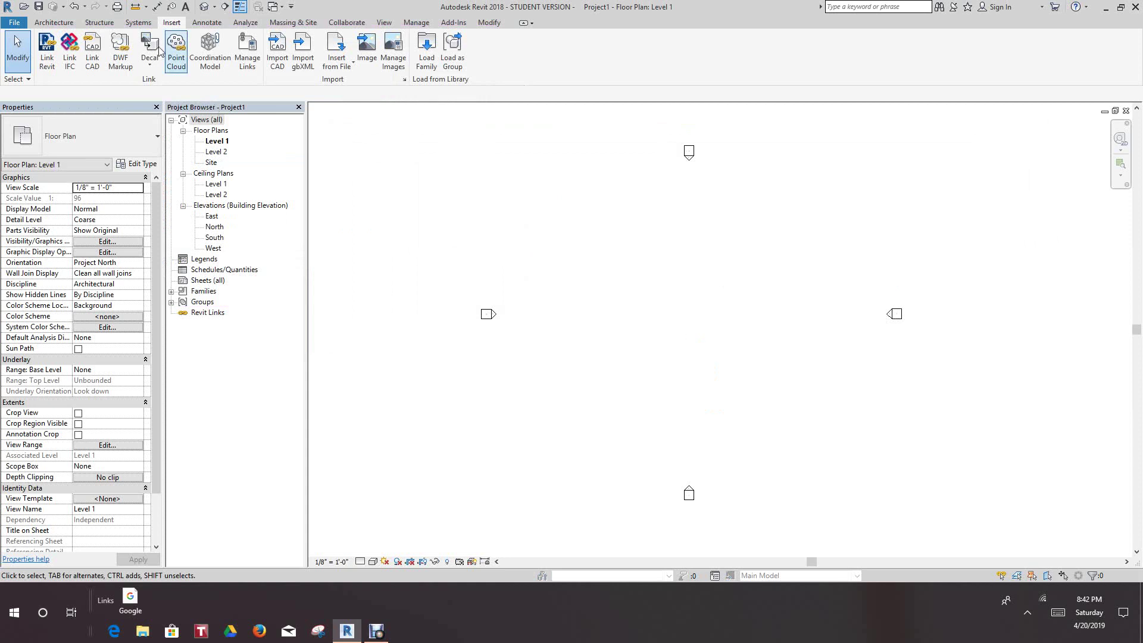
# Open the project's default 3D view and tile all open windows.
pyautogui.click(203, 7)
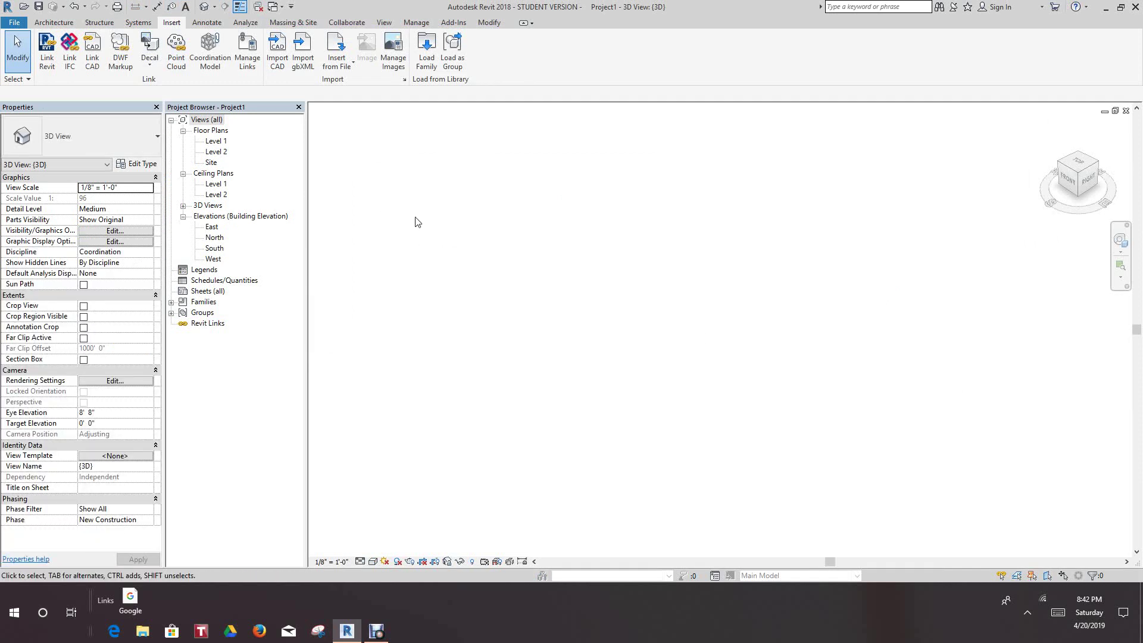
pyautogui.press('w')
pyautogui.press('t')
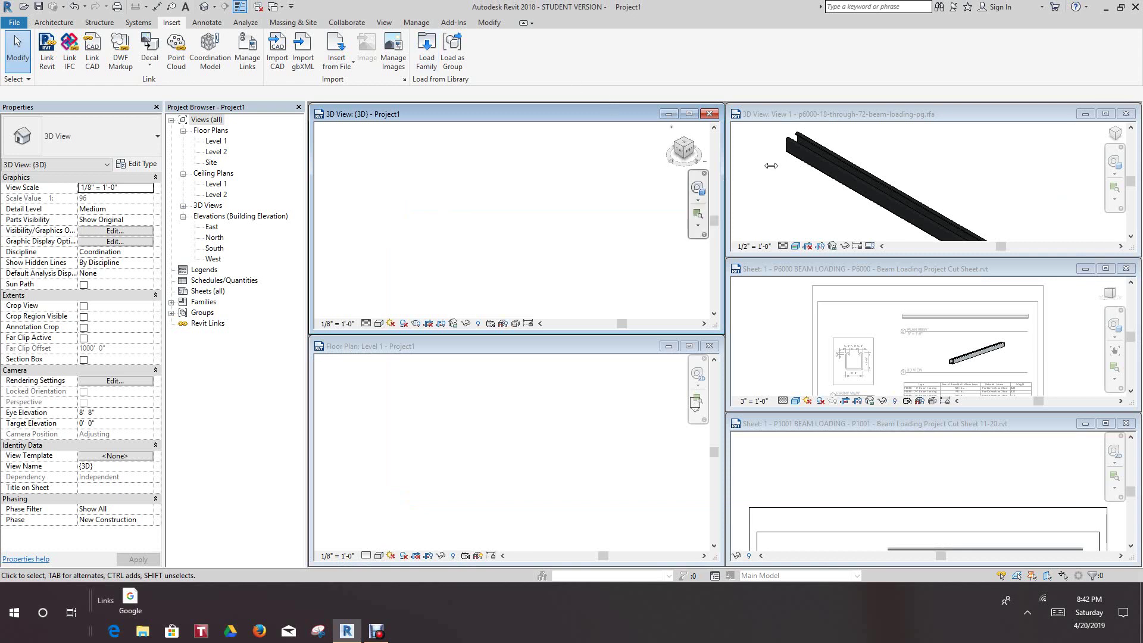
# Load the P6000 - 18" Beam Loading type from p6000-18-through-72-beam-loading-pg.rfa on the Desktop.
pyautogui.click(427, 48)
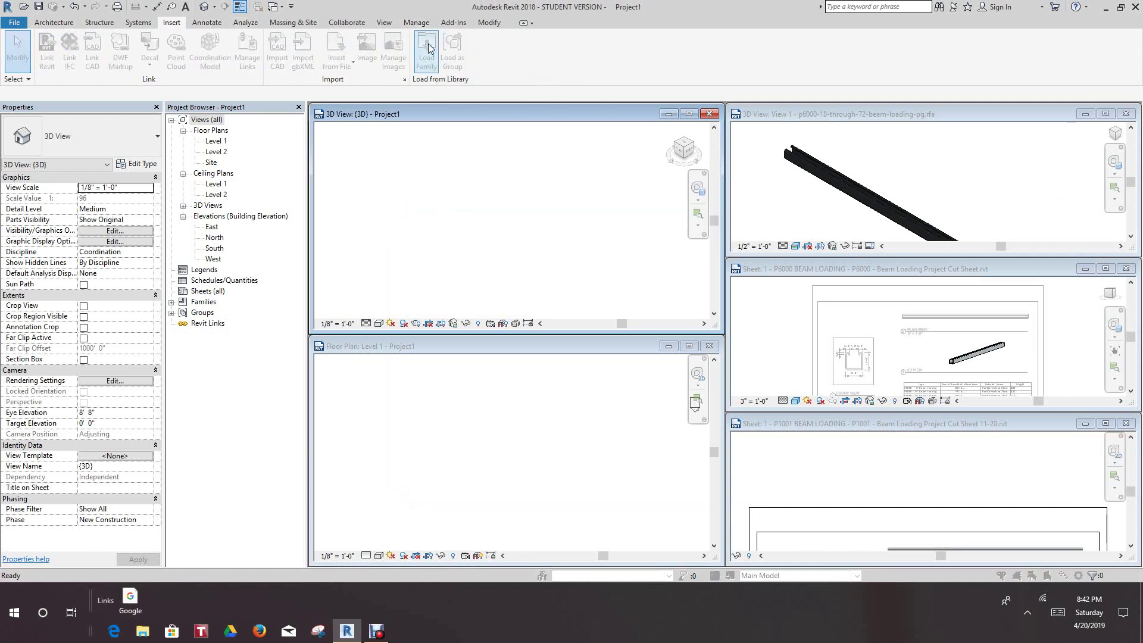
pyautogui.scroll(-1, 227, 198)
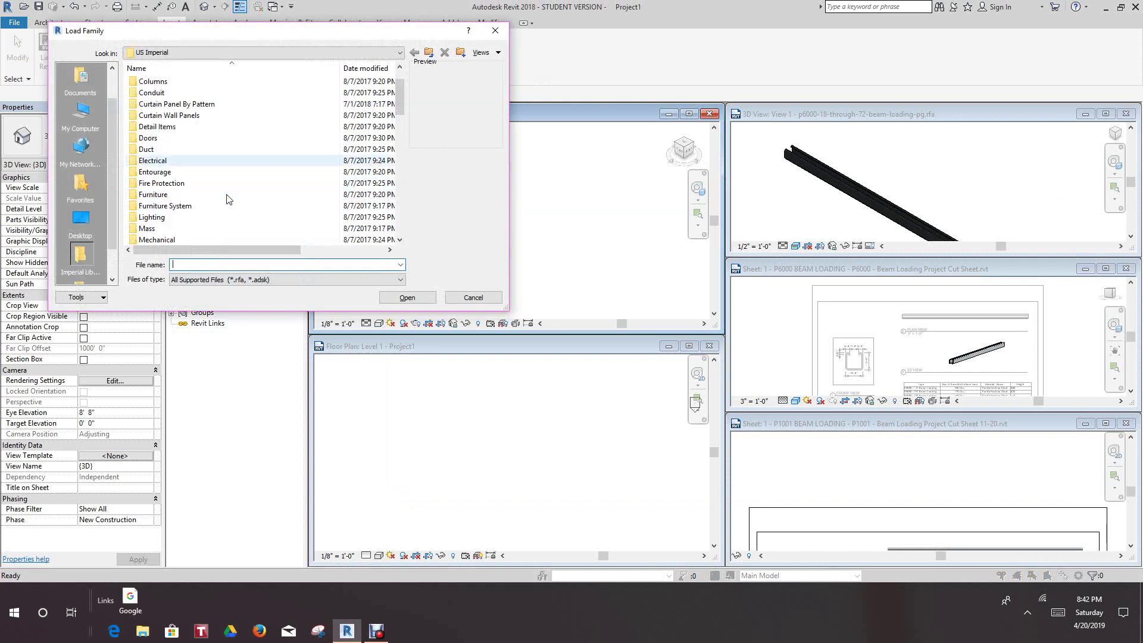
pyautogui.scroll(-4, 228, 199)
pyautogui.click(89, 220)
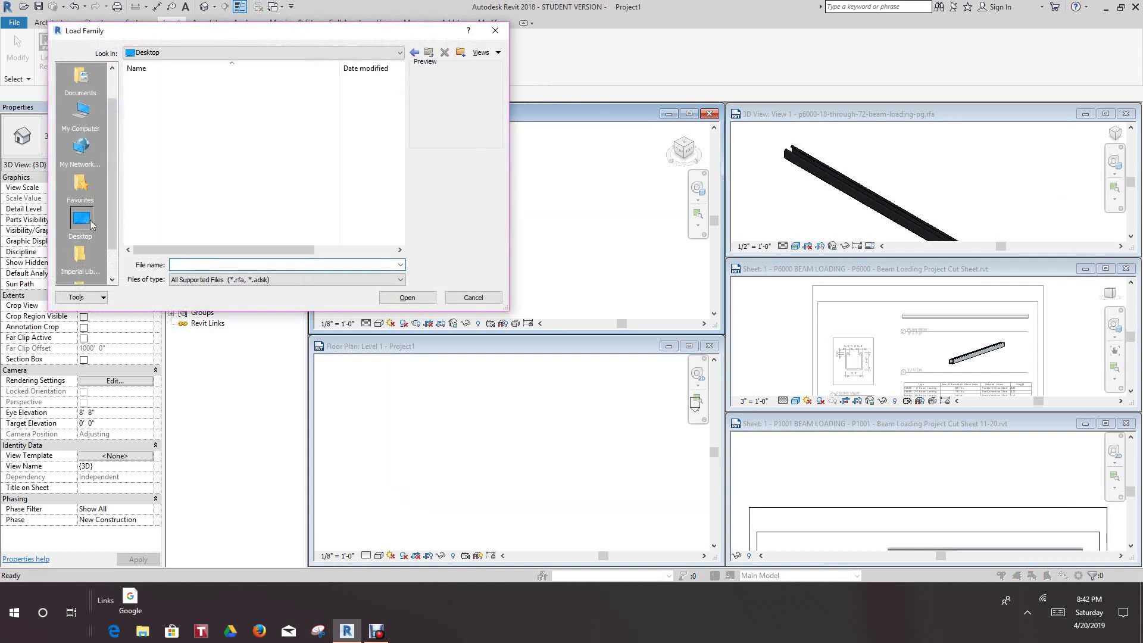
pyautogui.scroll(-6, 168, 211)
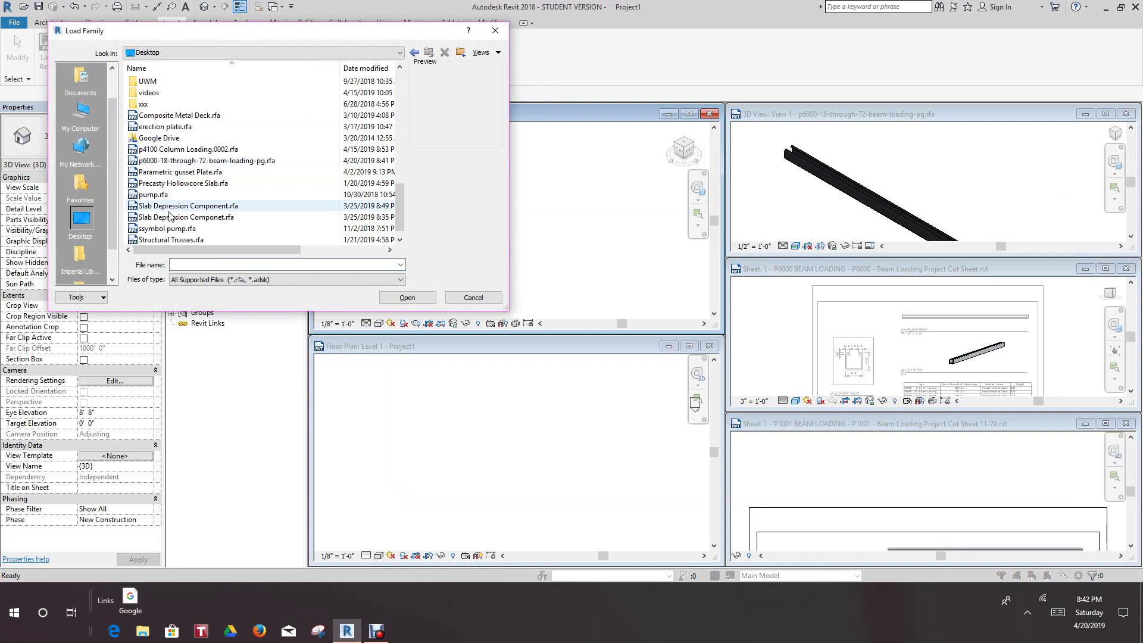
pyautogui.scroll(-1, 170, 216)
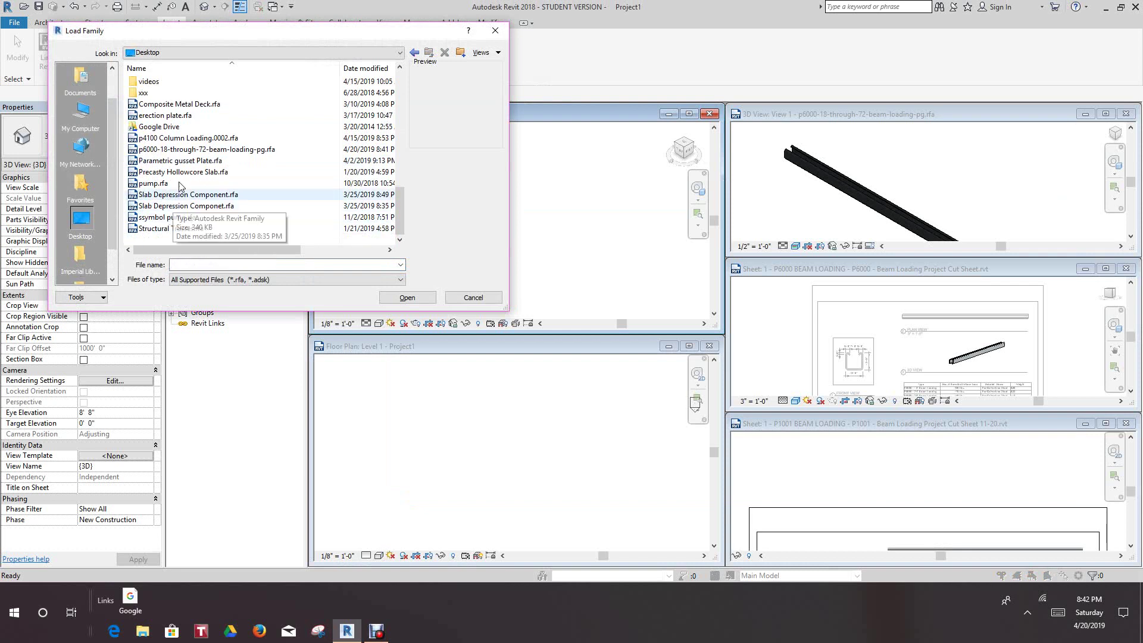
pyautogui.click(188, 150)
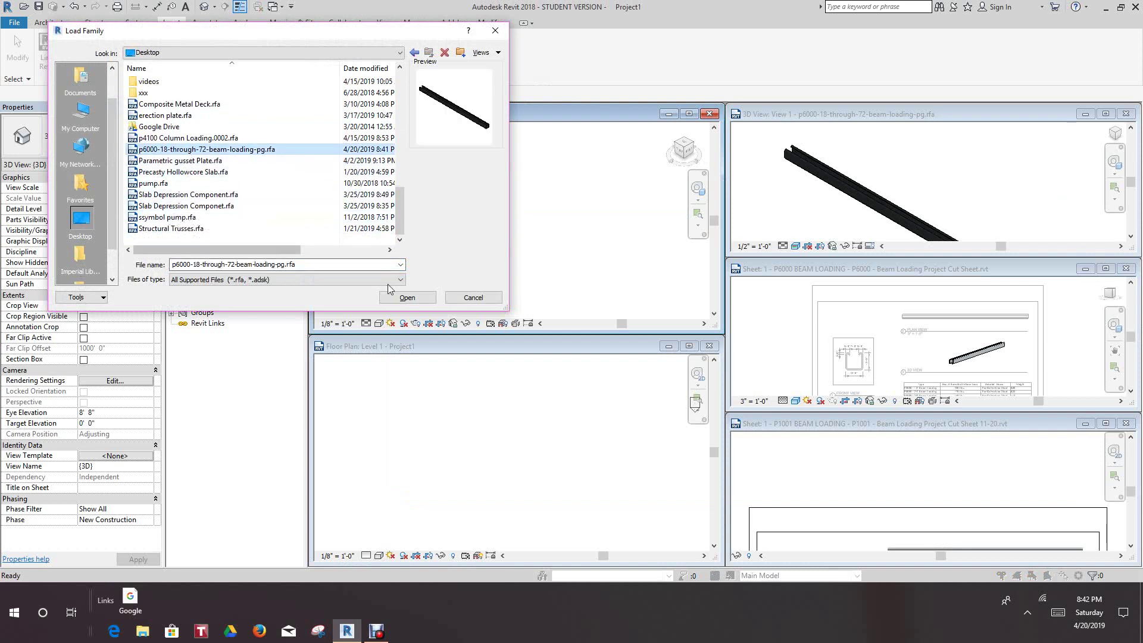
pyautogui.click(404, 297)
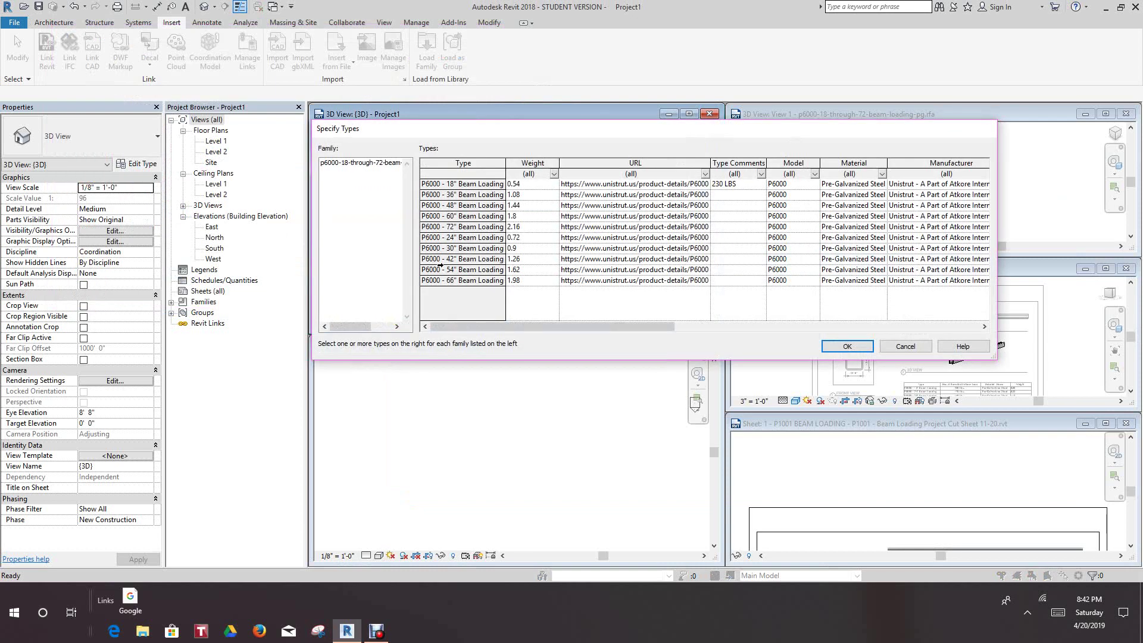
pyautogui.click(463, 183)
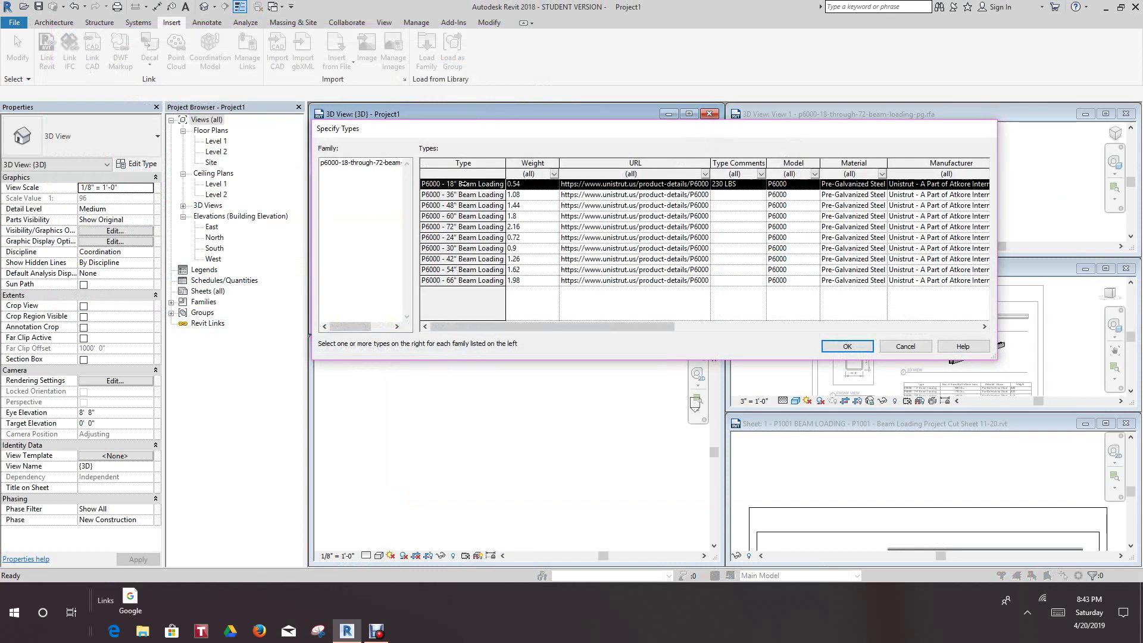
pyautogui.click(847, 346)
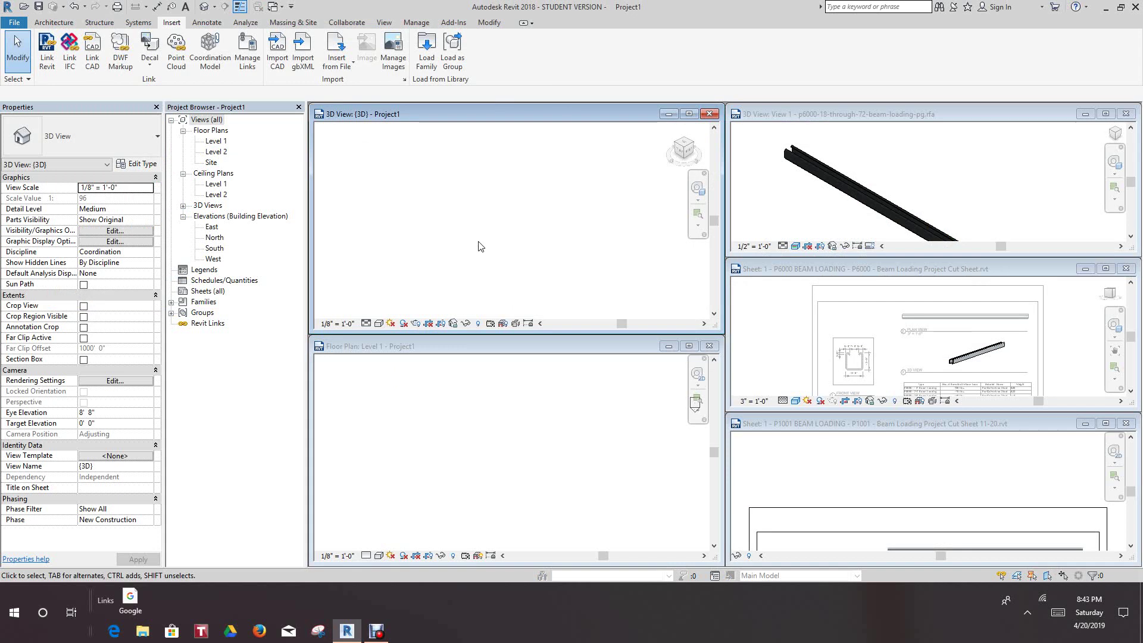
# Activate the Level 1 floor plan, maximize its window and zoom it to fit.
pyautogui.click(522, 474)
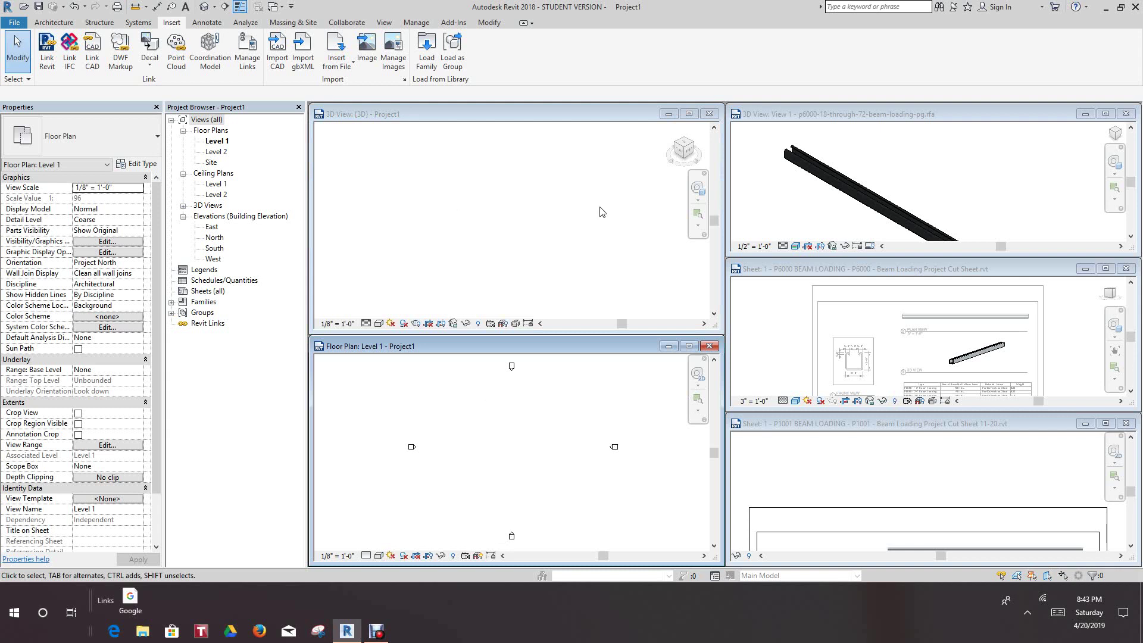
pyautogui.scroll(2, 506, 461)
pyautogui.scroll(-2, 506, 458)
pyautogui.click(688, 346)
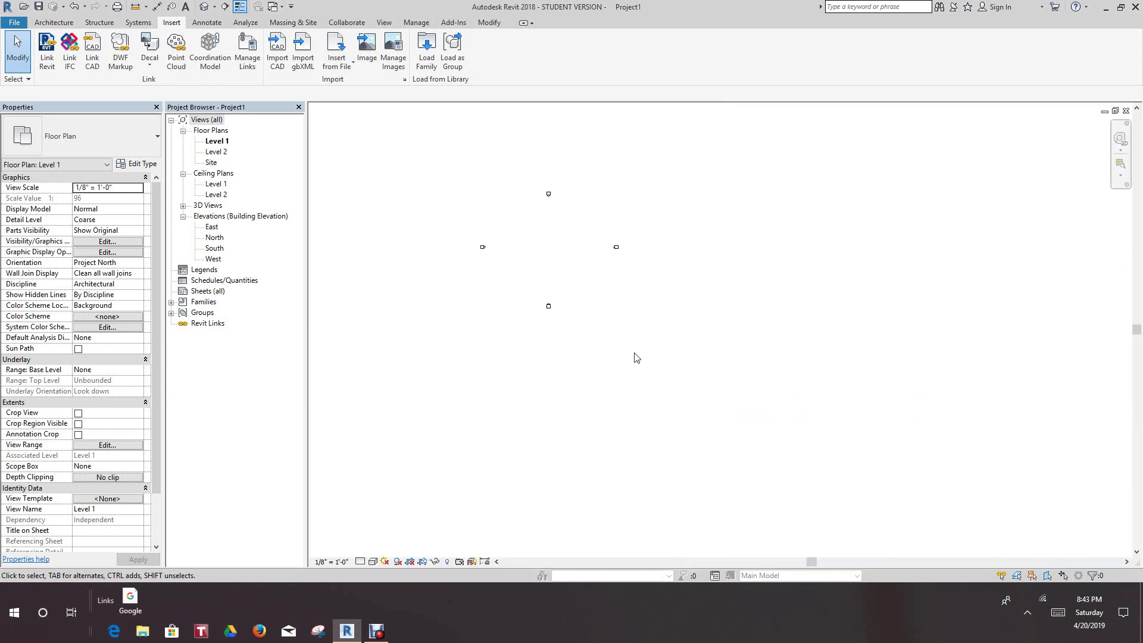
pyautogui.press('z')
pyautogui.press('f')
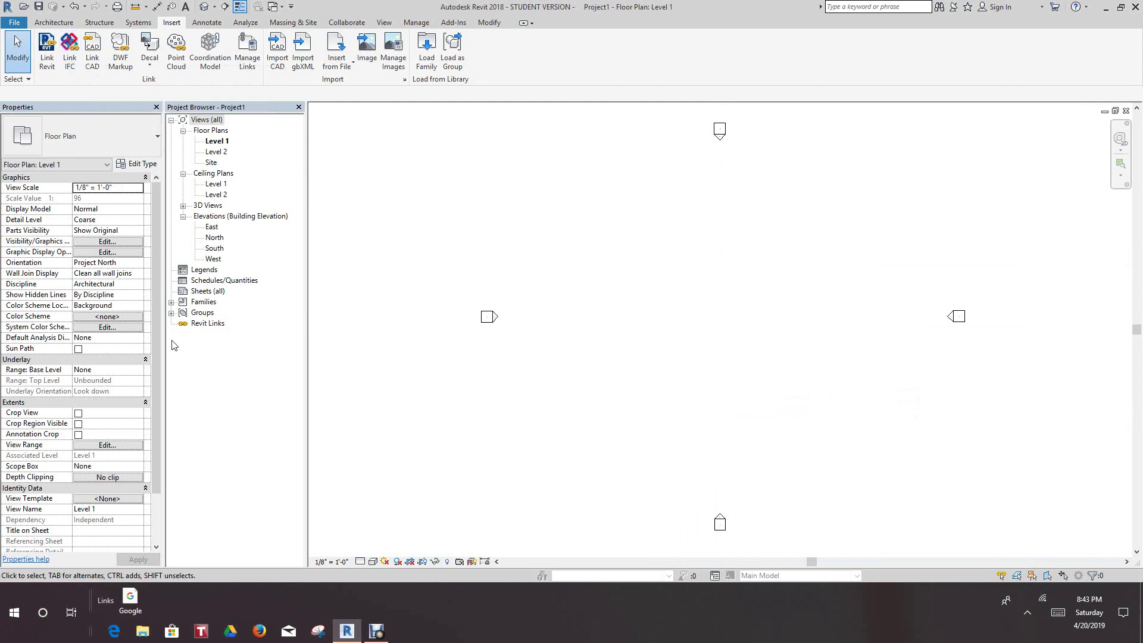
pyautogui.scroll(-3, 158, 351)
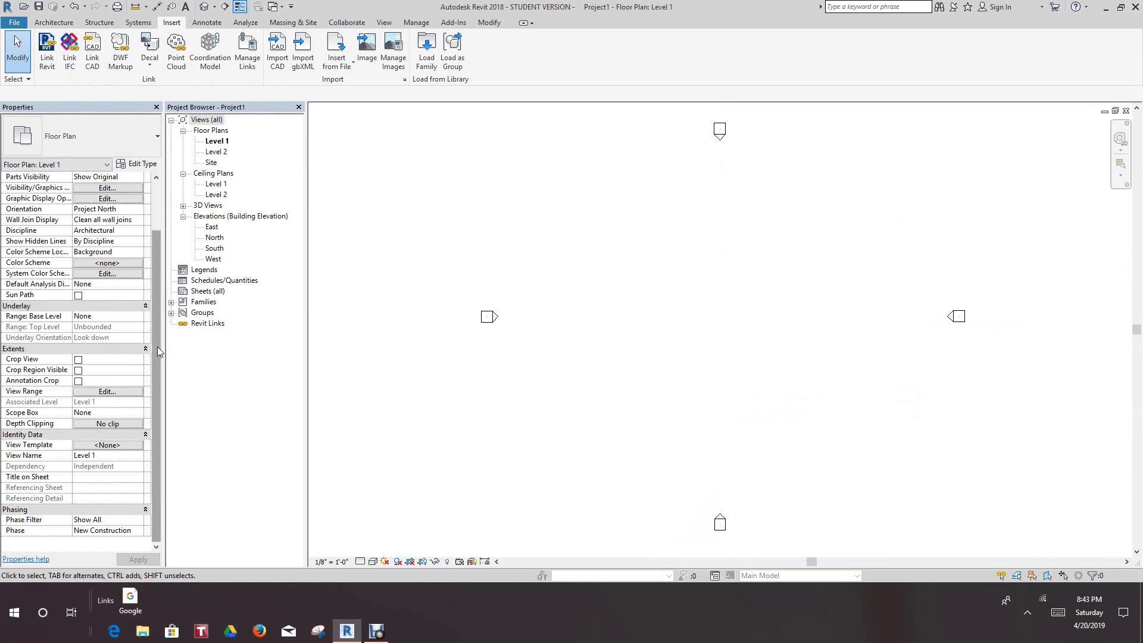
pyautogui.scroll(3, 158, 351)
pyautogui.scroll(-1, 654, 262)
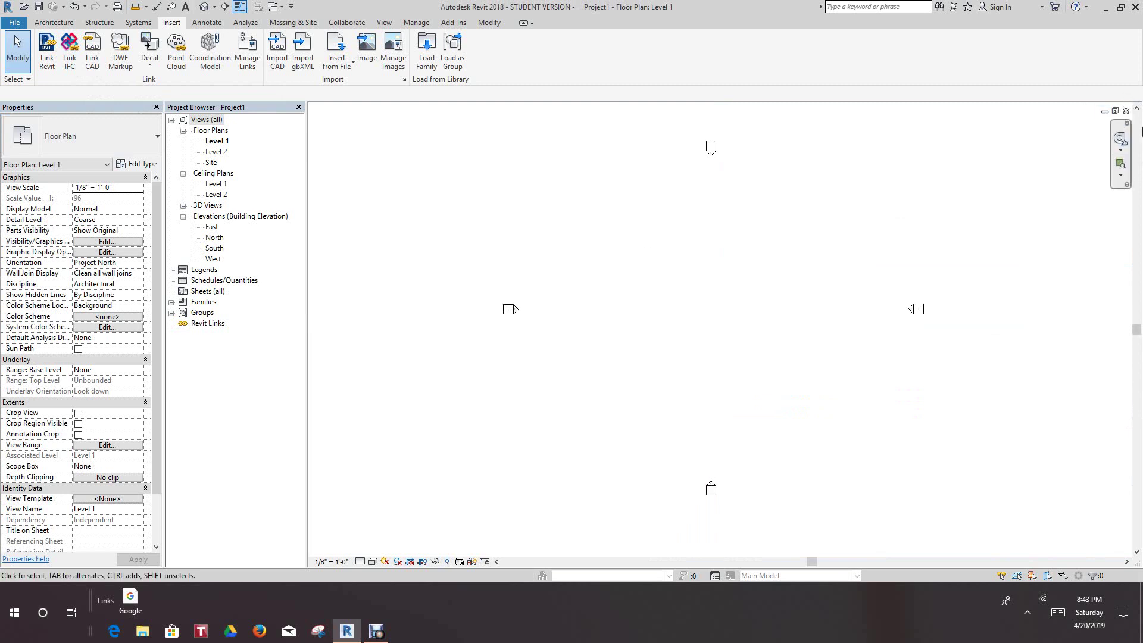
# Tile the open windows without the Level 1 floor plan, and reveal hidden elements in Project1's 3D view.
pyautogui.click(1127, 111)
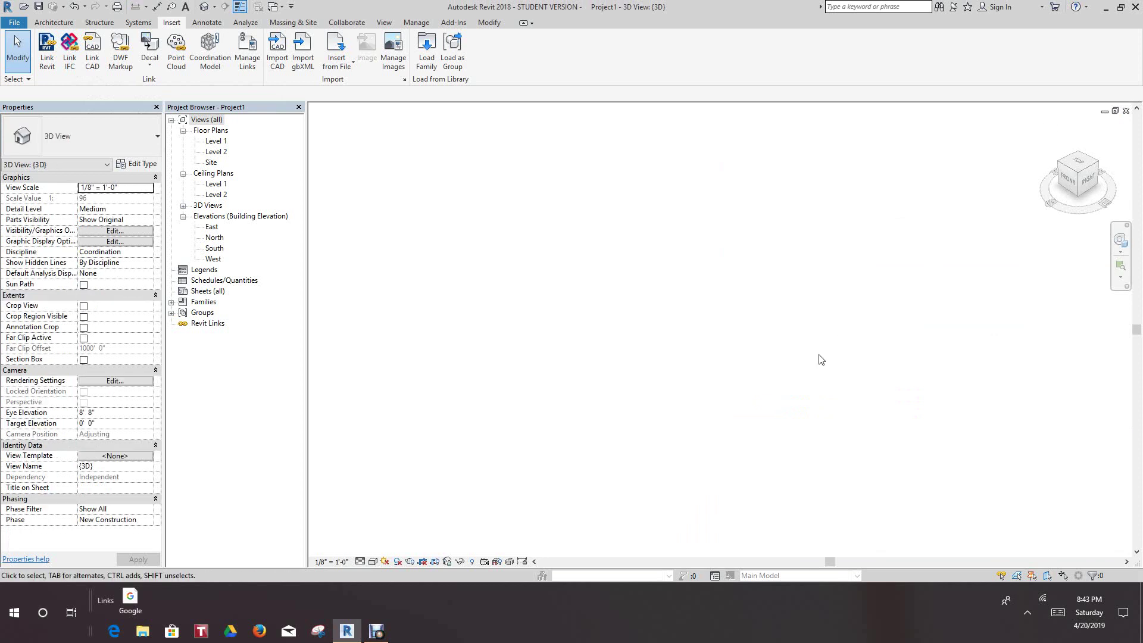
pyautogui.press('w')
pyautogui.press('t')
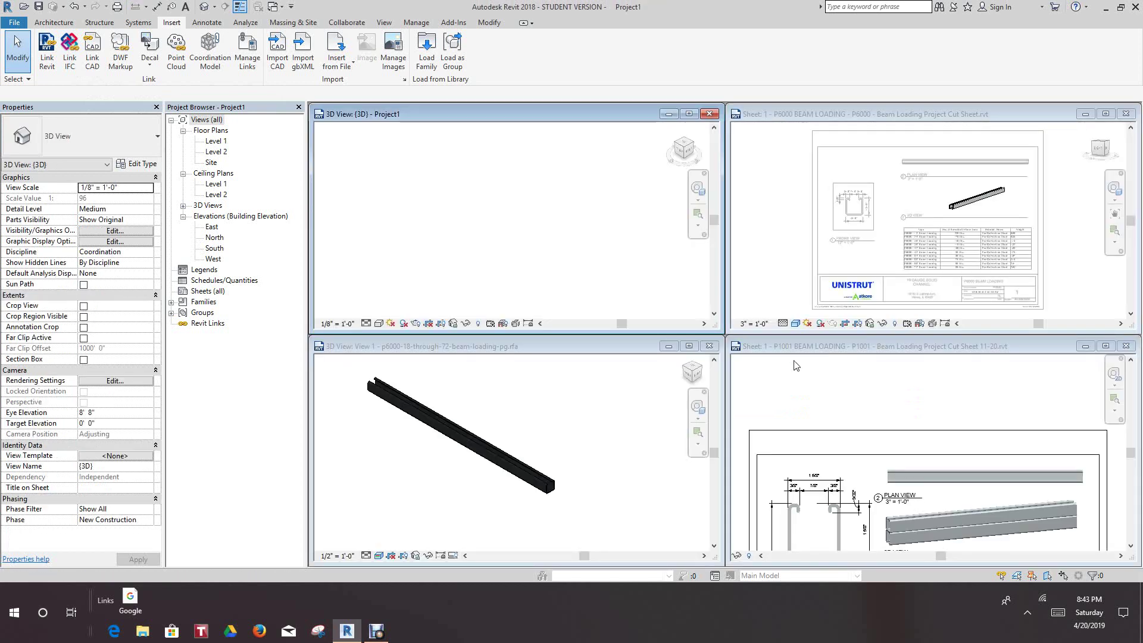
pyautogui.press('z')
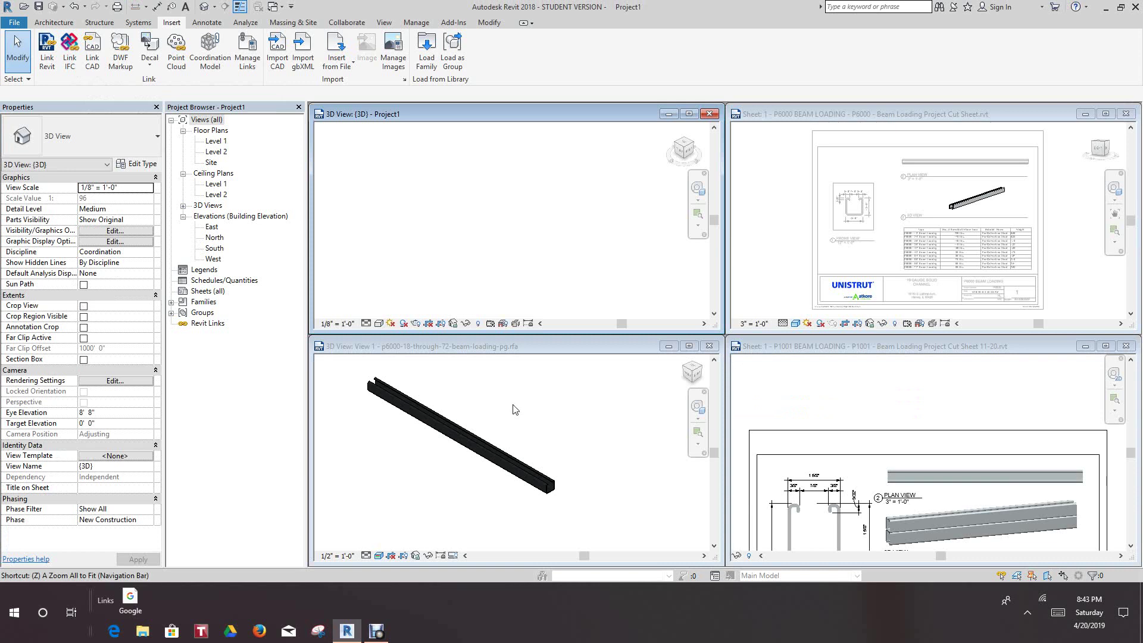
pyautogui.press('a')
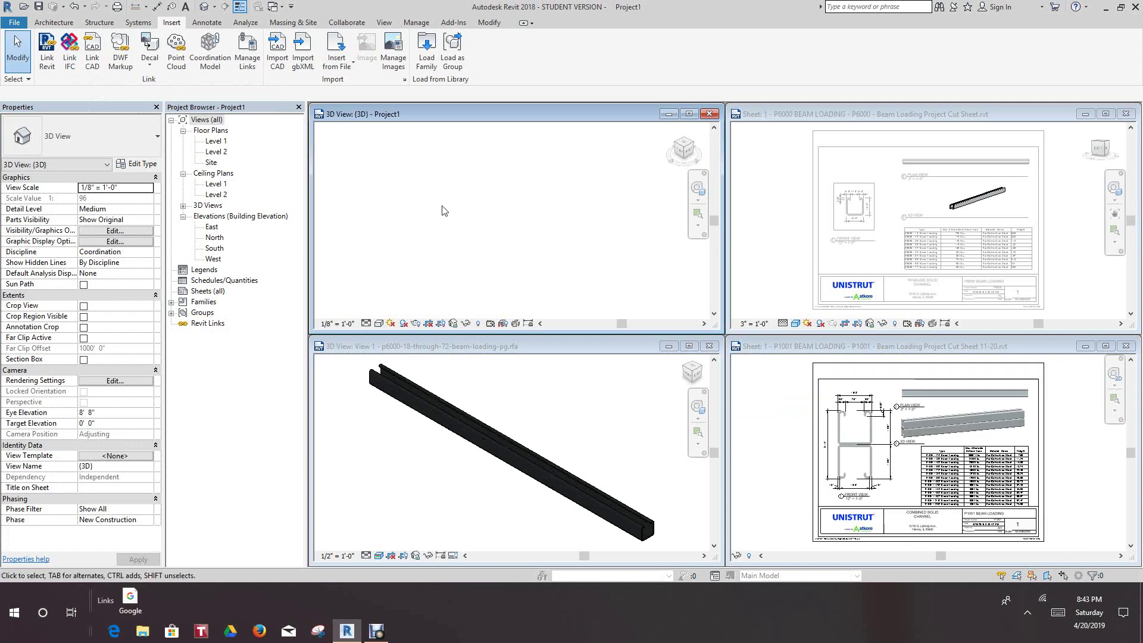
pyautogui.click(478, 323)
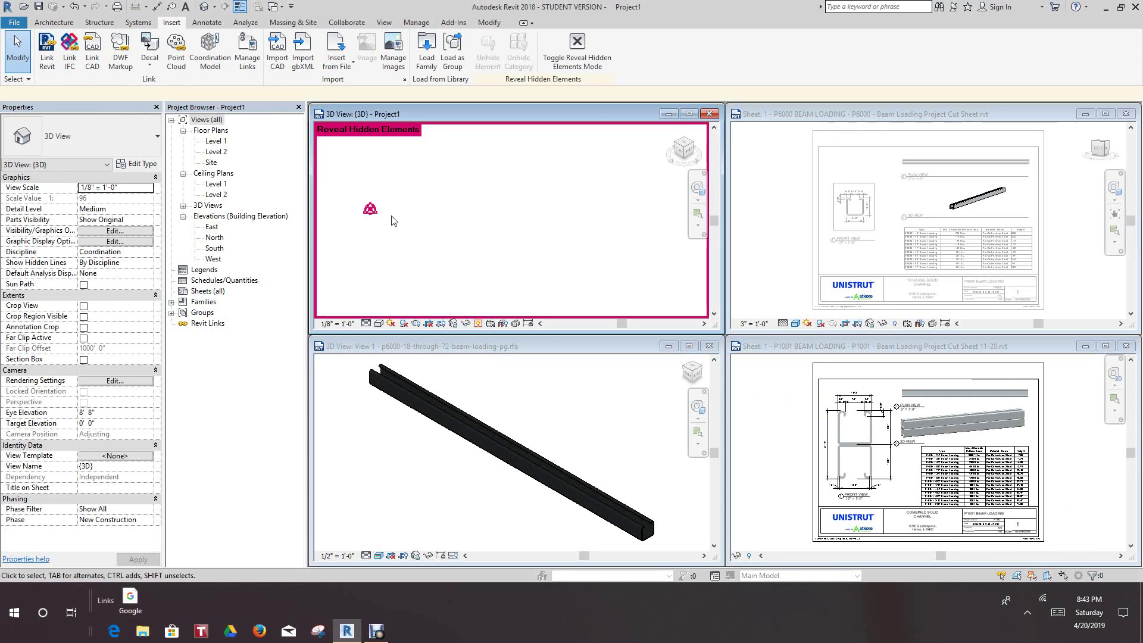
# Load the open p6000-18-through-72-beam-loading-pg.rfa family into Project1 only, and turn off Reveal Hidden Elements in the project's 3D view.
pyautogui.click(554, 425)
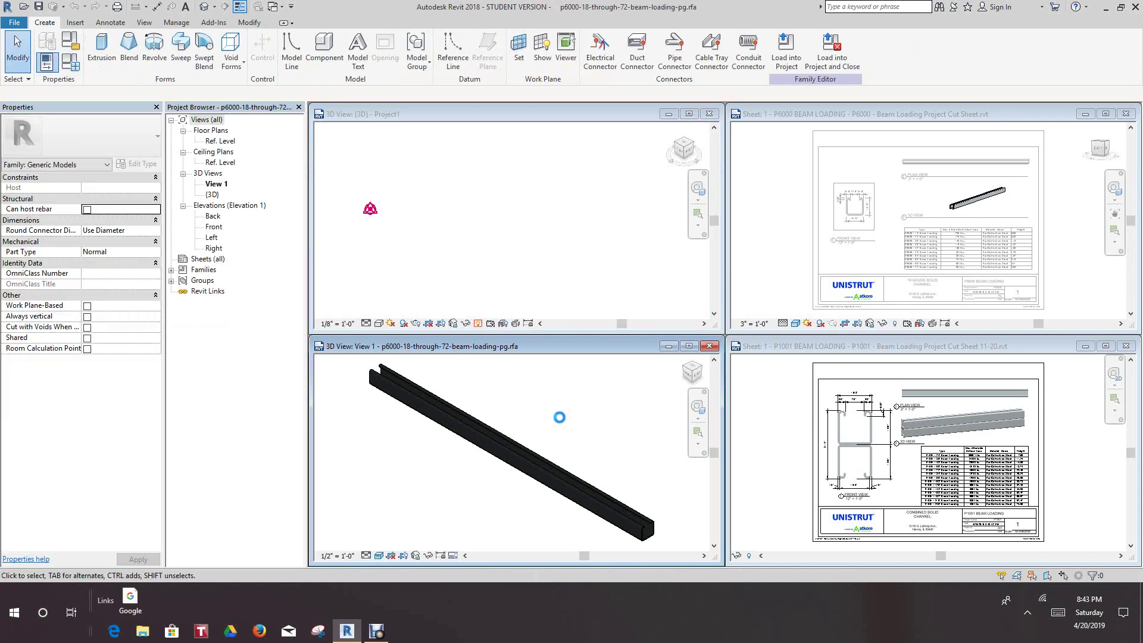
pyautogui.scroll(-1, 558, 417)
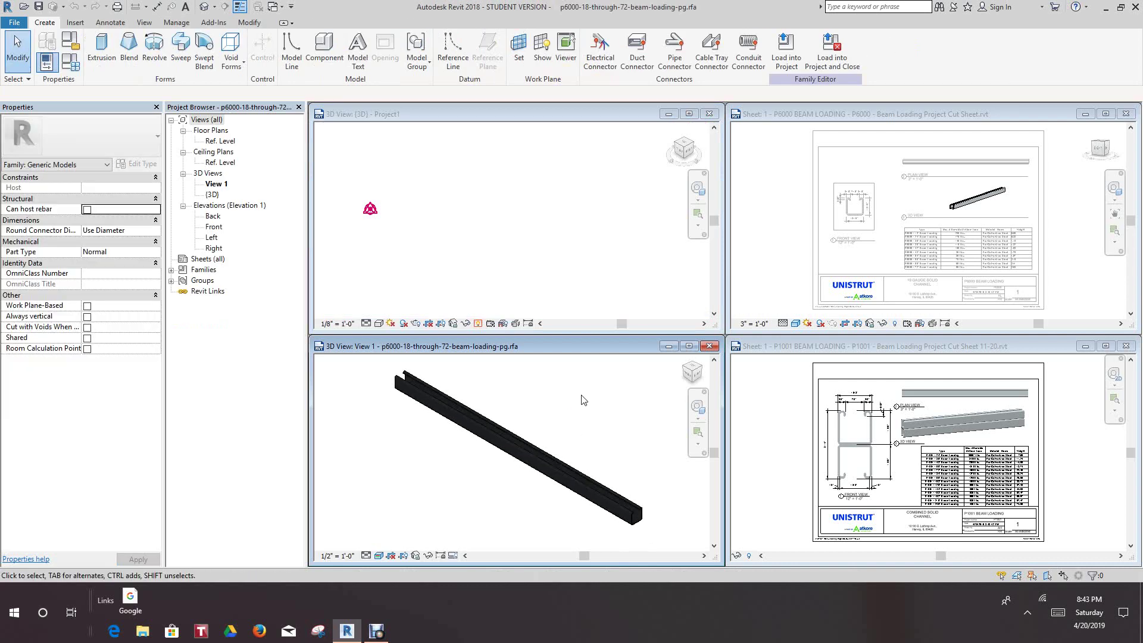
pyautogui.click(785, 49)
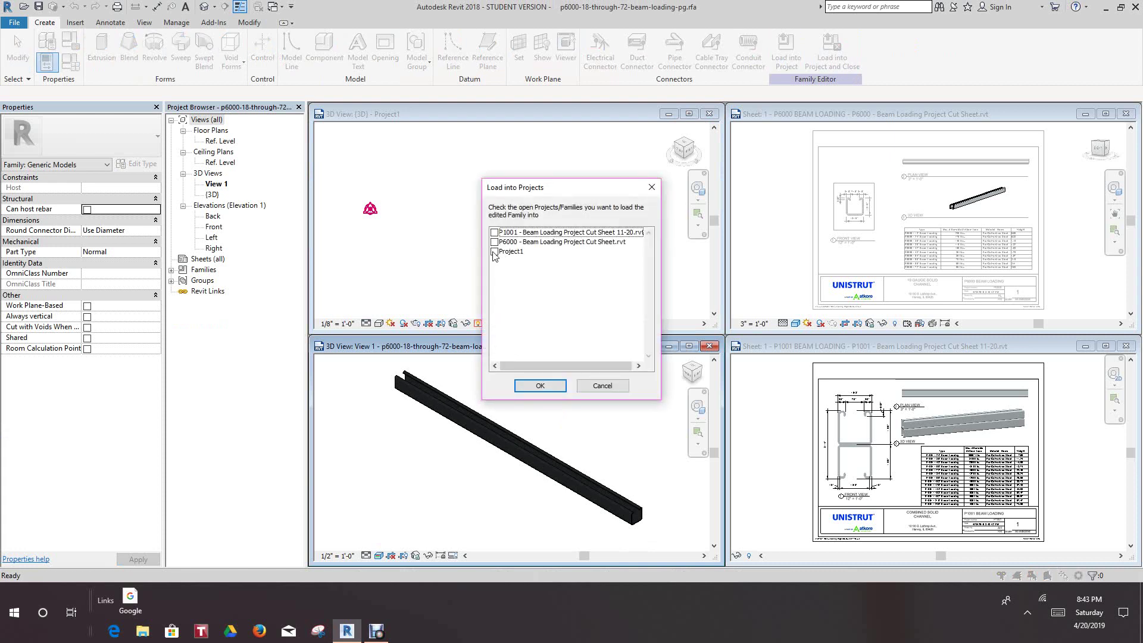
pyautogui.click(494, 251)
pyautogui.click(539, 385)
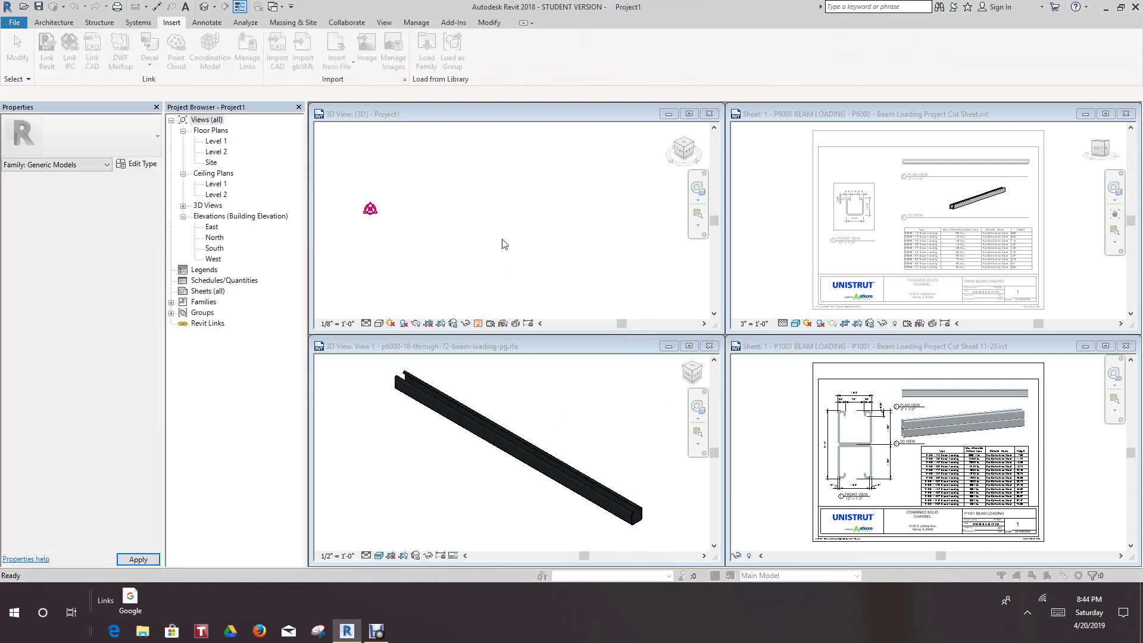
pyautogui.click(505, 267)
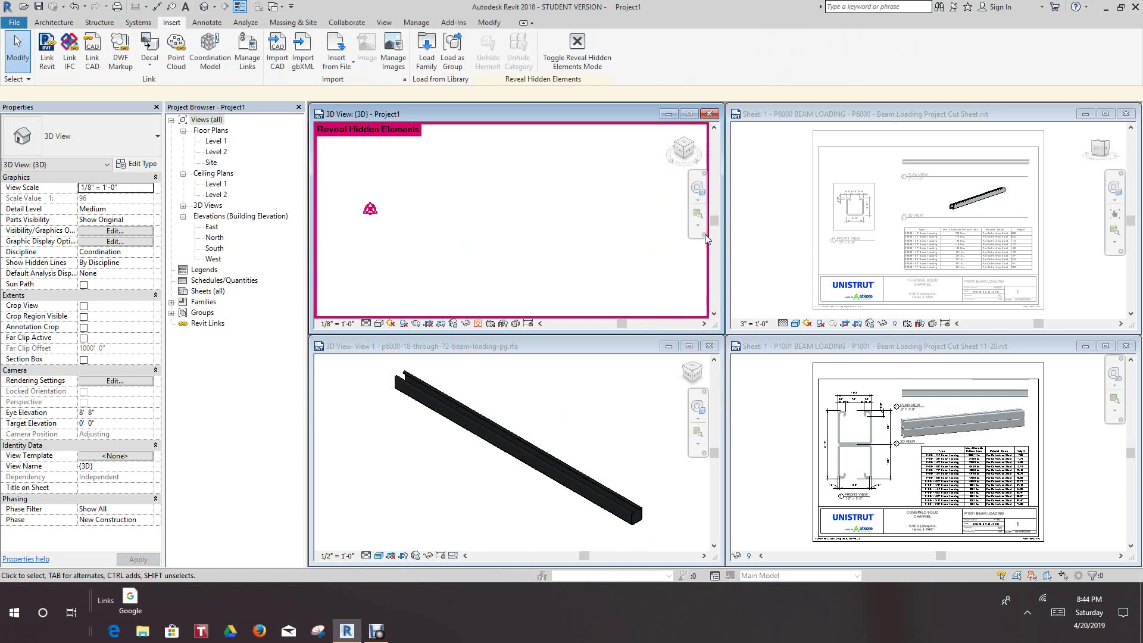
pyautogui.click(478, 324)
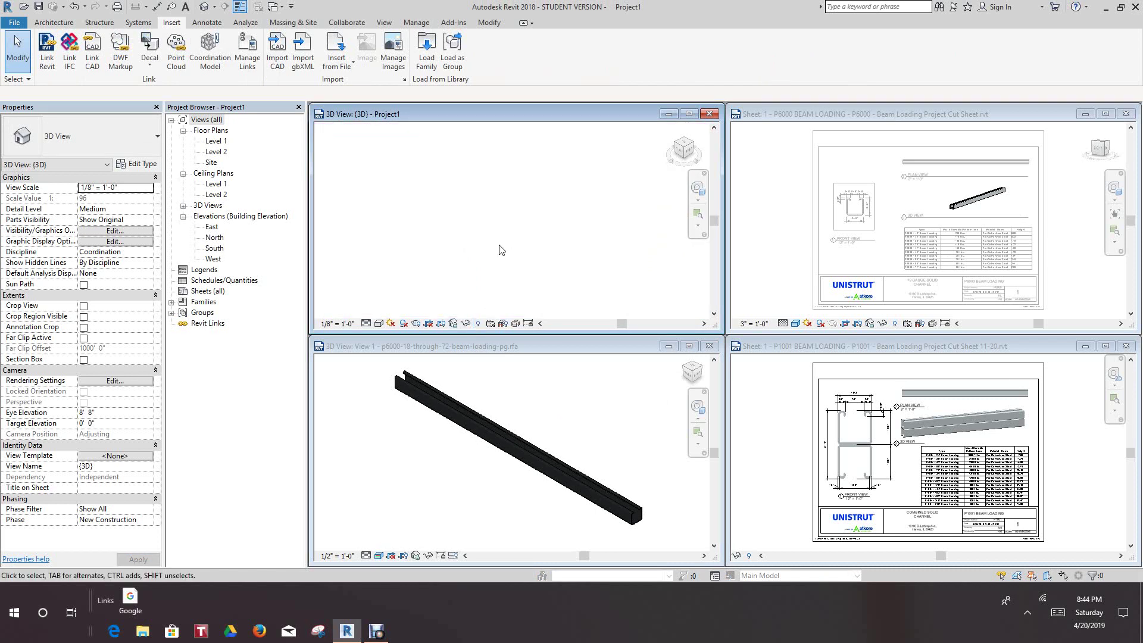